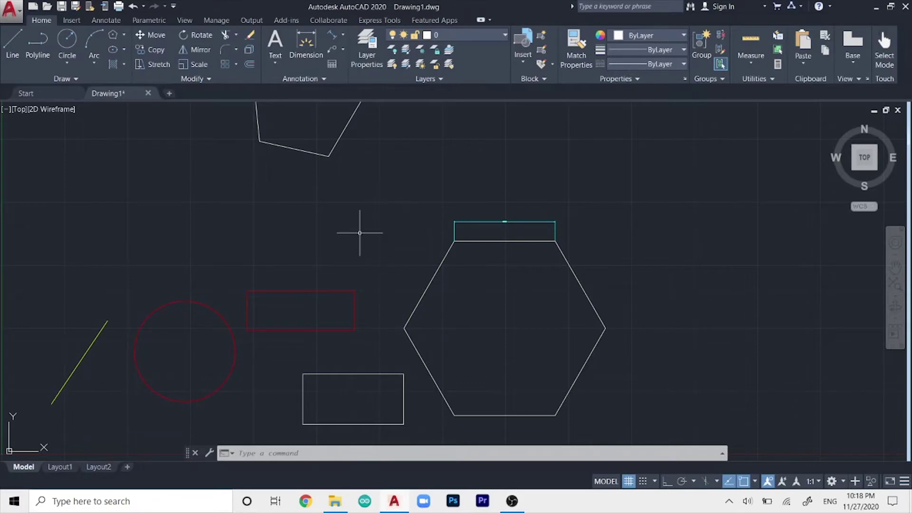
- Add a linear dimension to the top edge of the red rectangle, with the dimension line above it
middle_drag(360, 233, 423, 170)
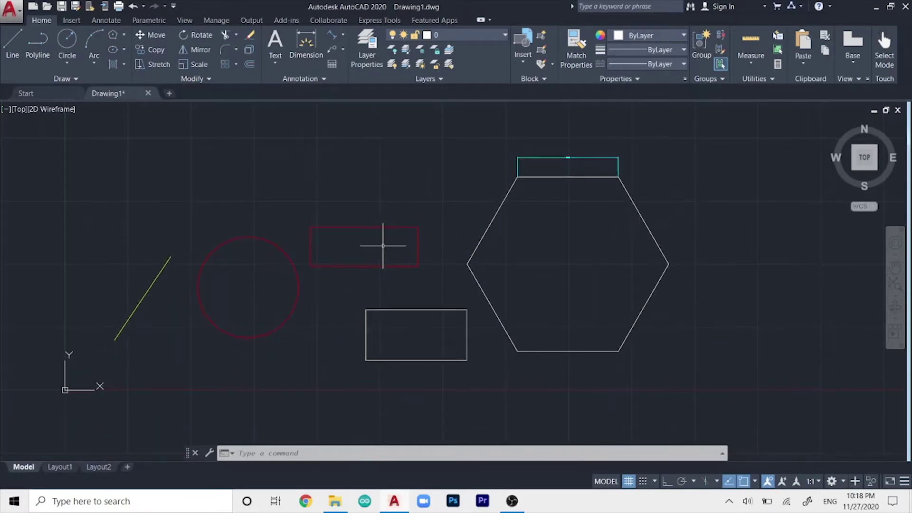
scroll(383, 246, up, 2)
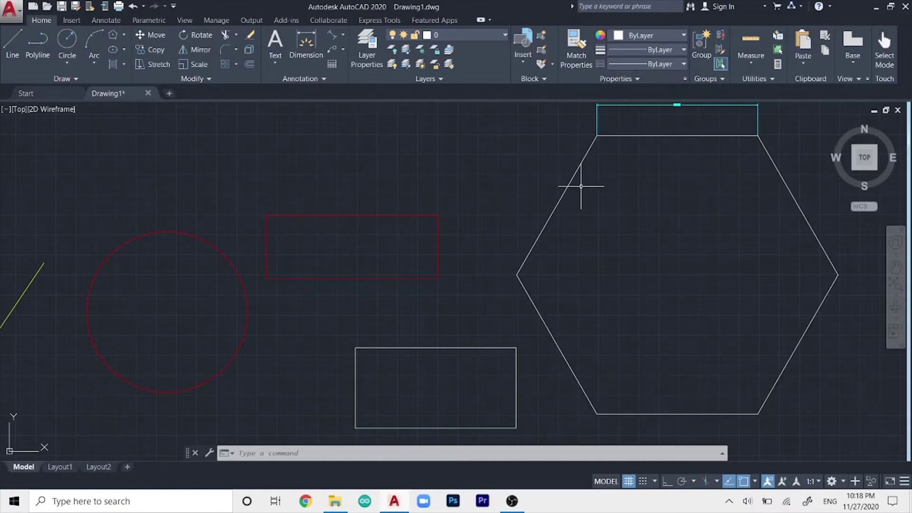
scroll(362, 161, up, 2)
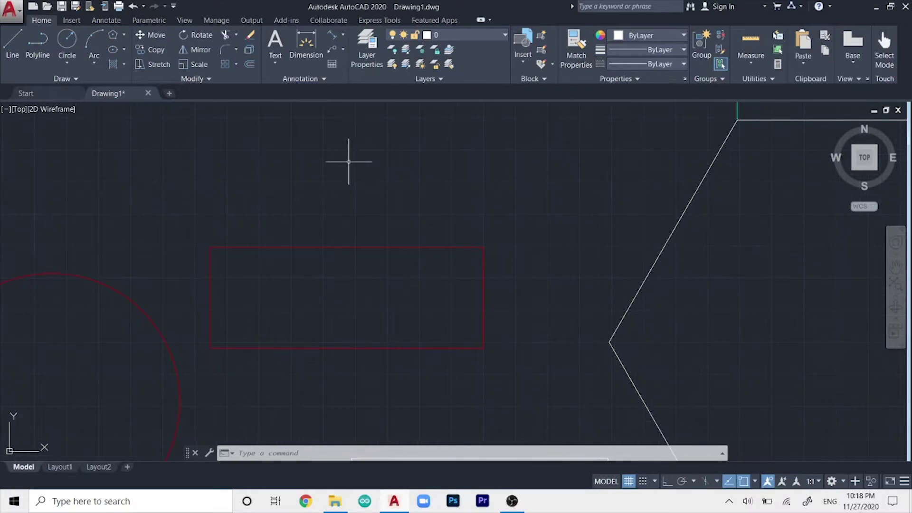
middle_drag(350, 158, 456, 204)
click(315, 12)
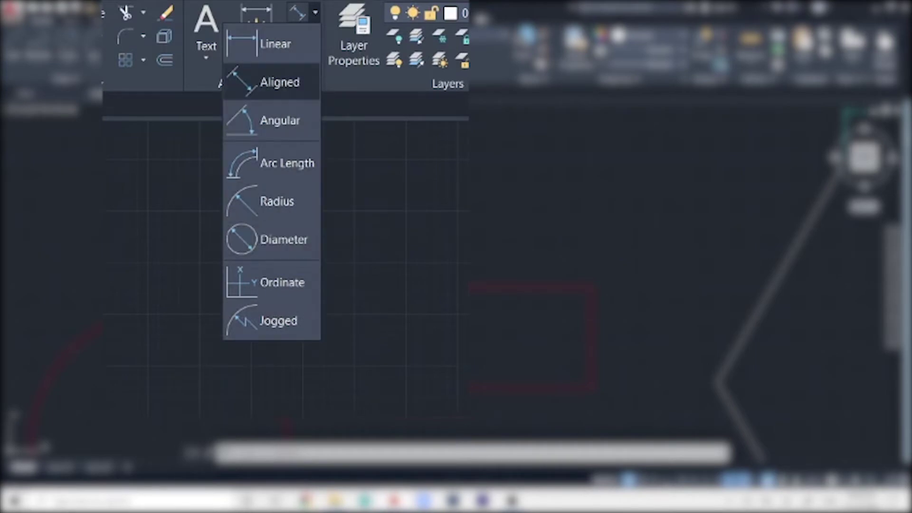
click(273, 44)
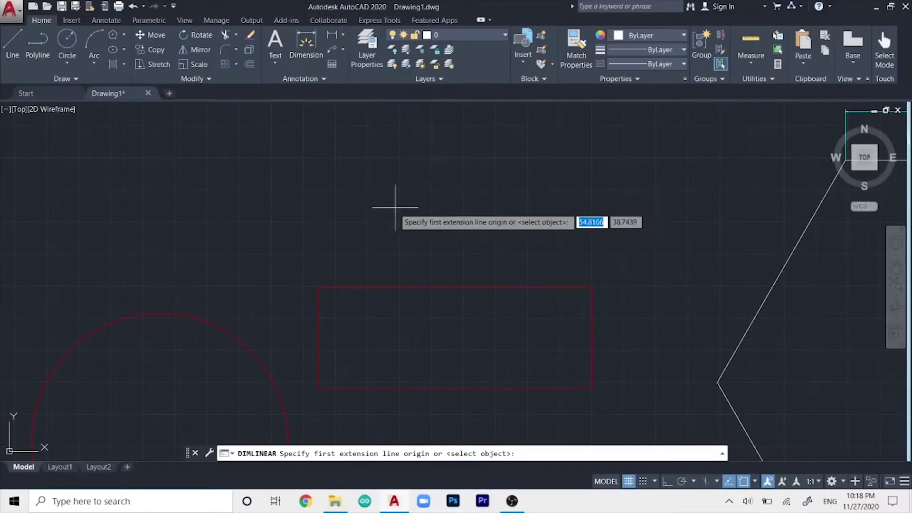
click(318, 287)
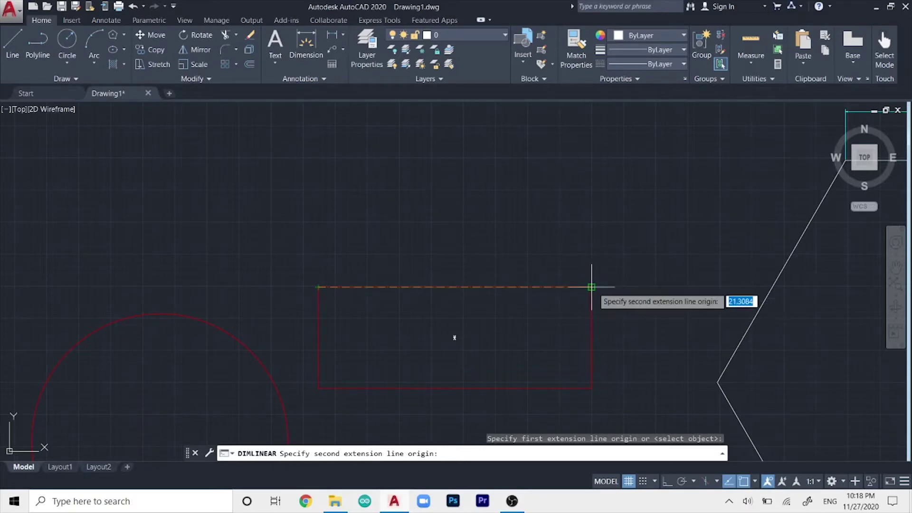
click(592, 288)
click(536, 247)
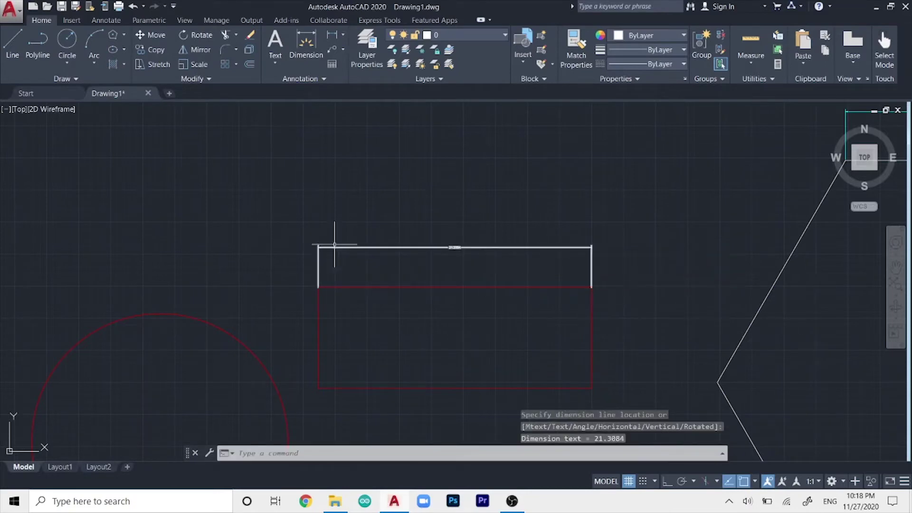
- Examine the text and arrows of the linear dimension above the red rectangle at different magnifications
scroll(473, 257, up, 4)
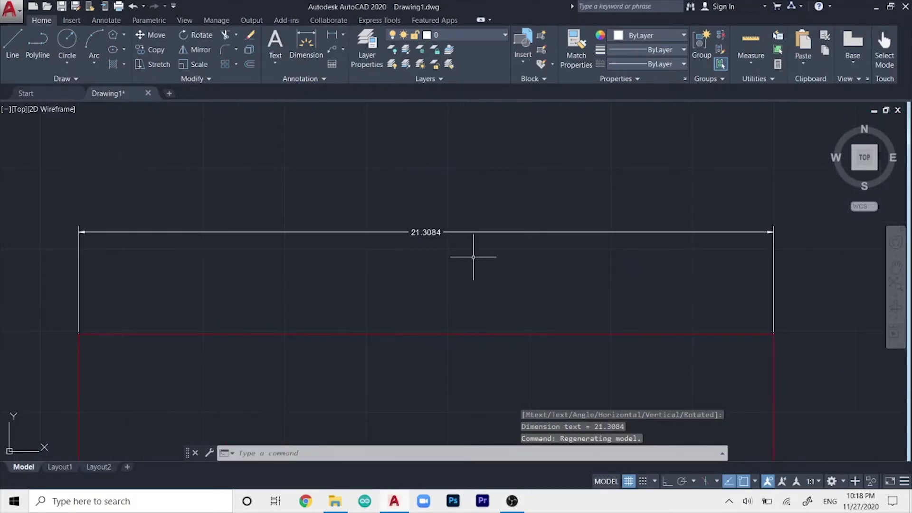
scroll(473, 257, down, 2)
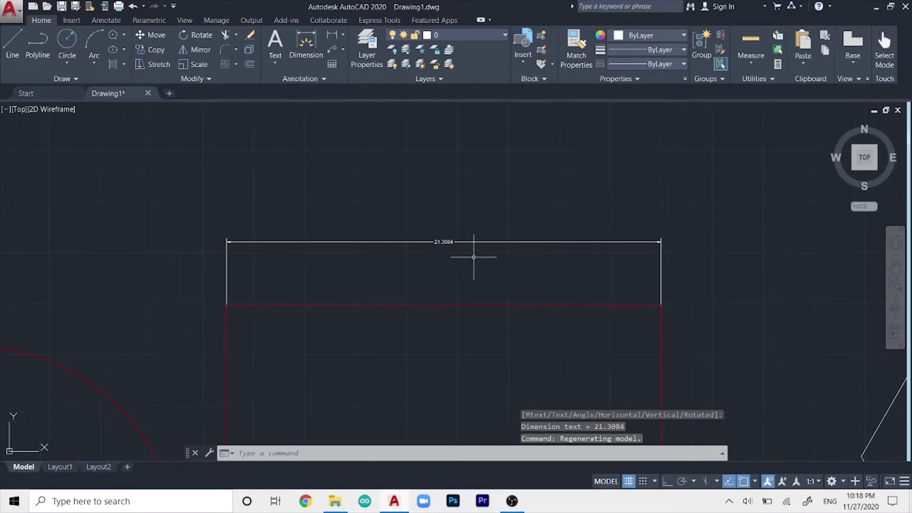
scroll(474, 257, down, 2)
scroll(474, 257, up, 2)
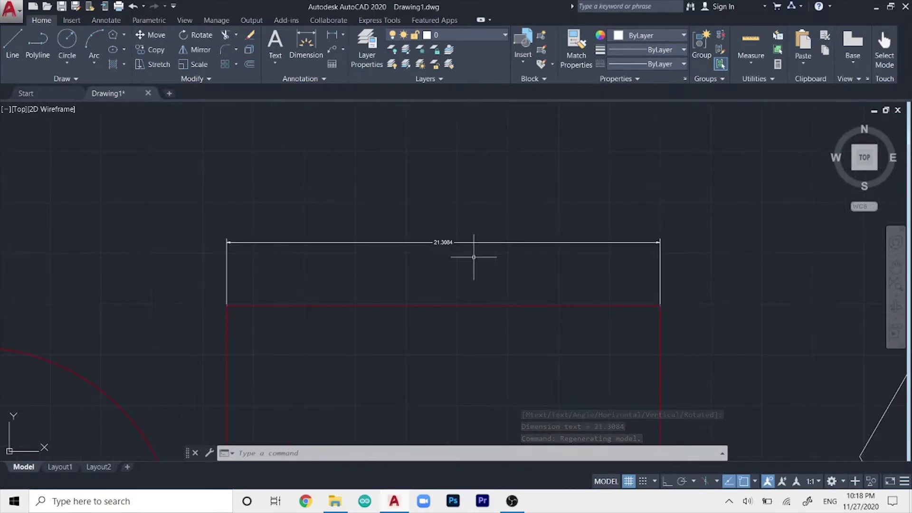
middle_drag(552, 269, 458, 215)
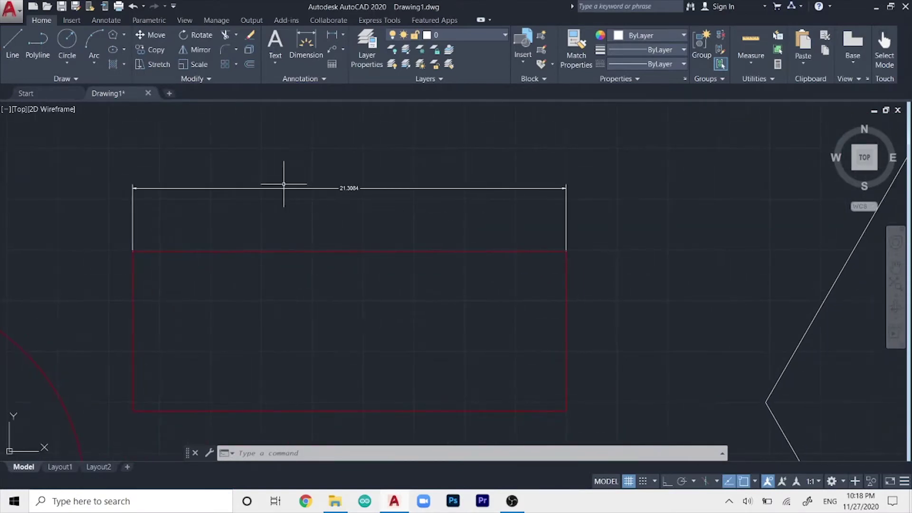
scroll(366, 187, up, 4)
scroll(383, 187, down, 4)
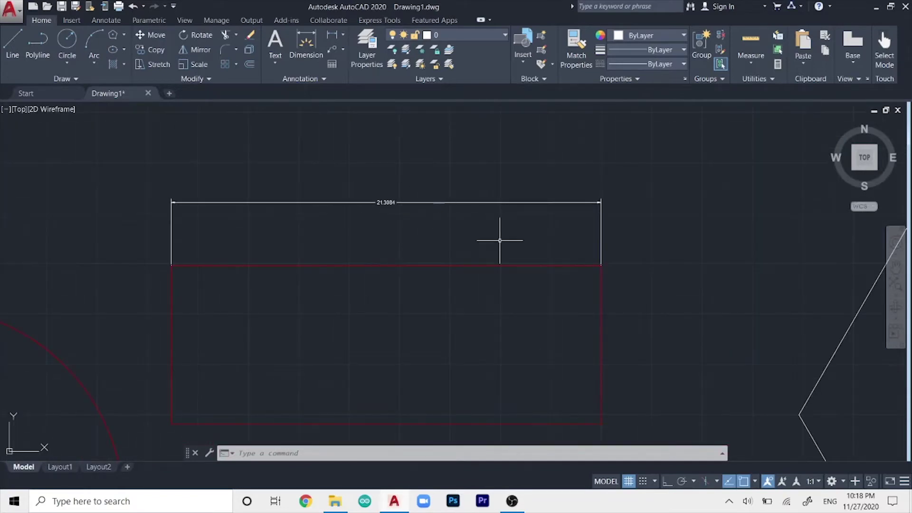
scroll(413, 230, up, 4)
scroll(427, 195, down, 2)
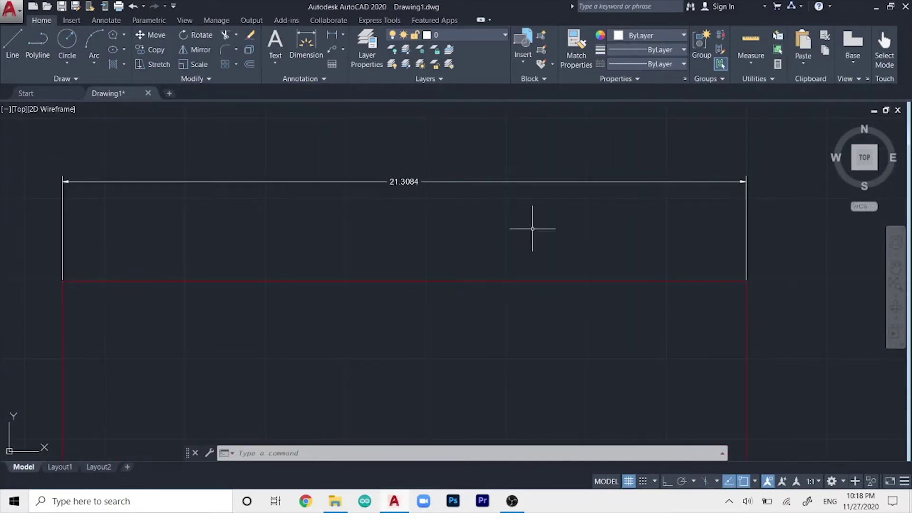
scroll(414, 203, up, 3)
scroll(421, 194, down, 3)
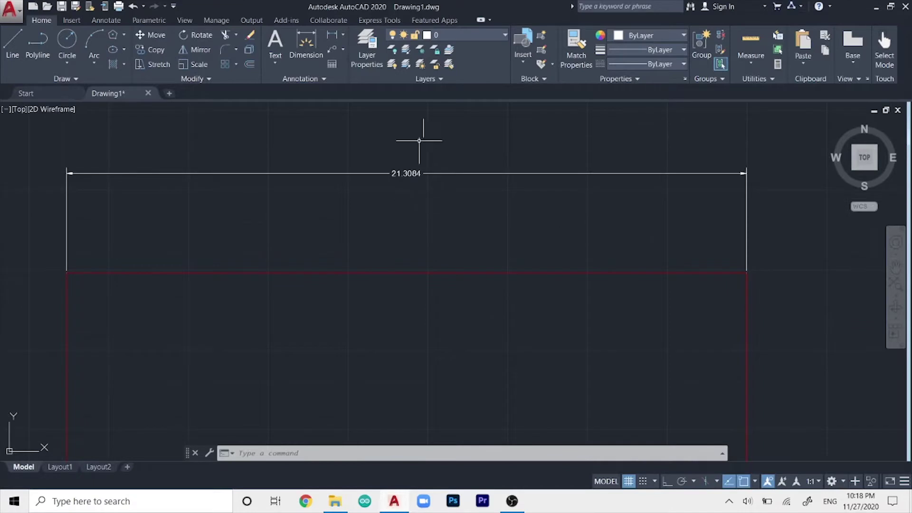
scroll(543, 231, down, 2)
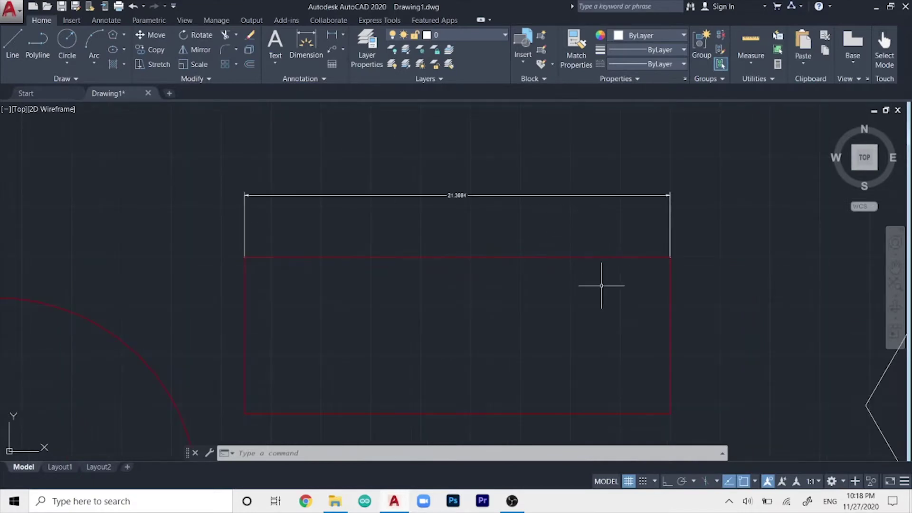
- Add a vertical linear dimension to the right edge of the red rectangle, placed outside the shape
middle_drag(601, 286, 409, 208)
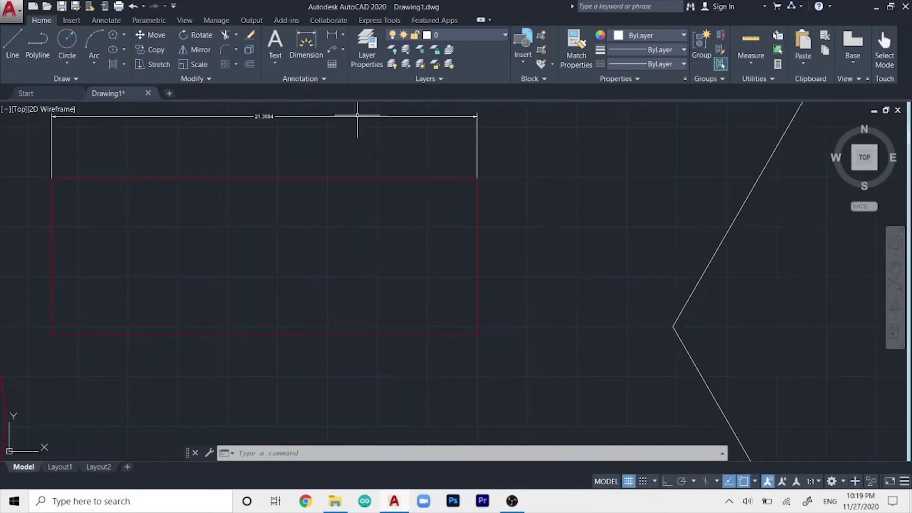
click(332, 34)
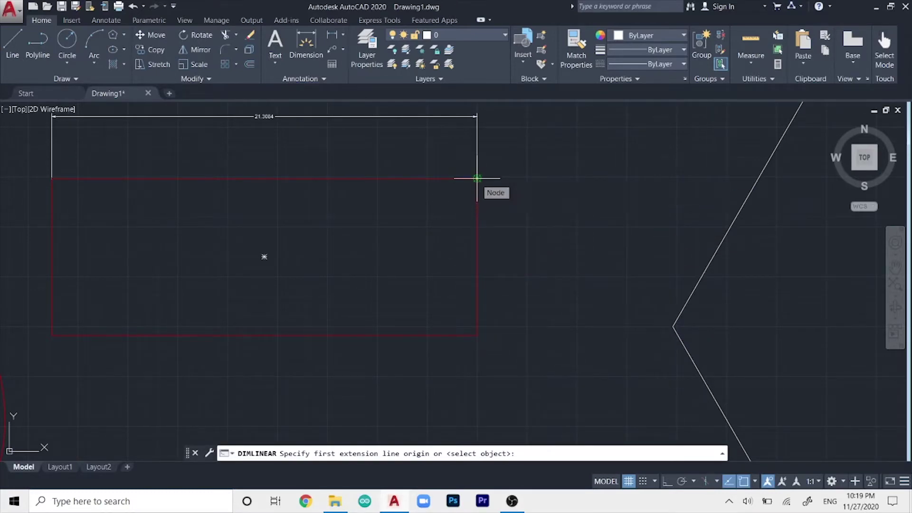
click(477, 178)
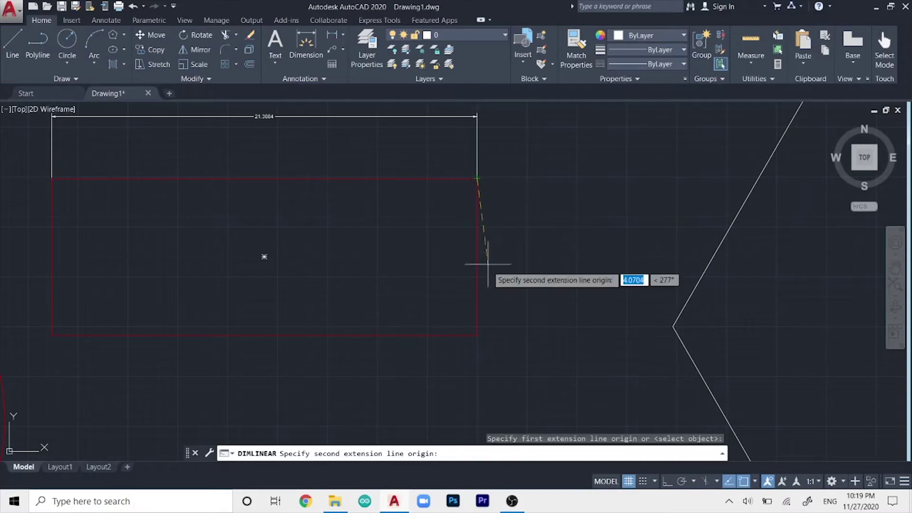
click(477, 335)
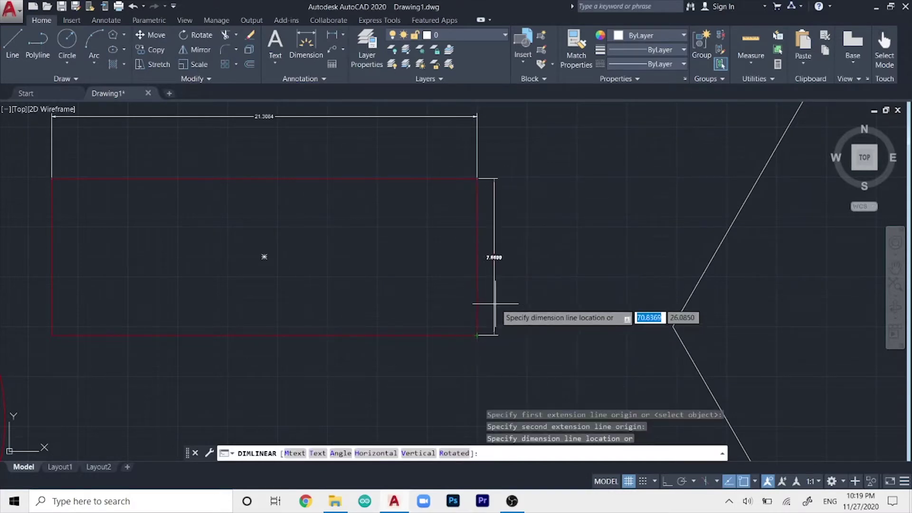
click(525, 287)
scroll(553, 272, up, 4)
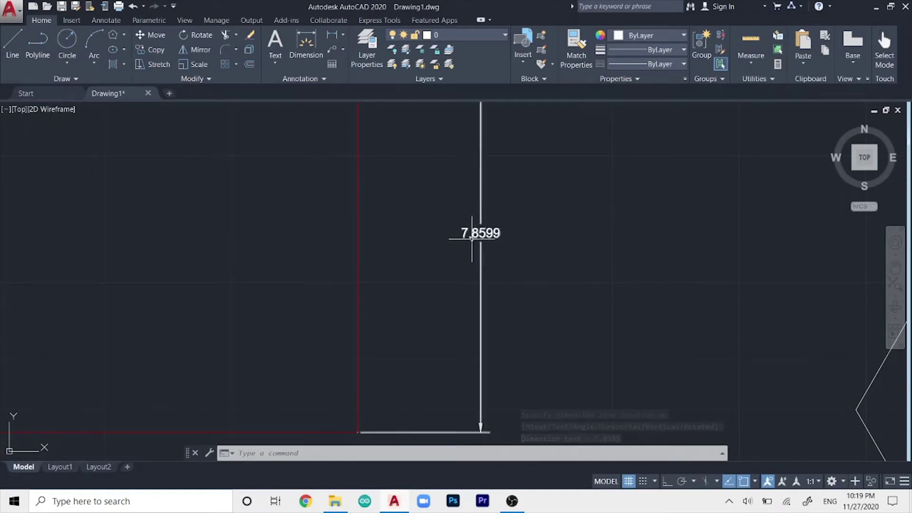
scroll(478, 235, down, 6)
- Add a linear dimension between the red rectangle's two lower corners, with the dimension line below the bottom edge
middle_drag(311, 203, 390, 198)
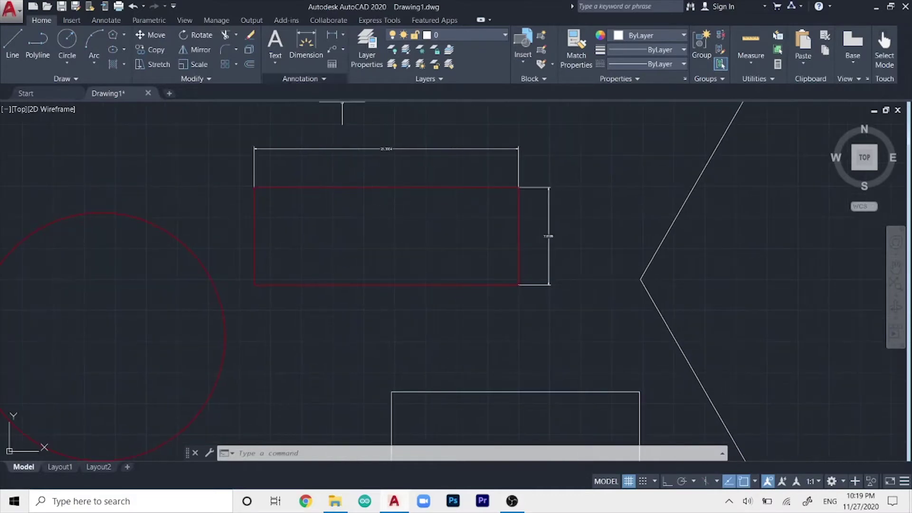
key(Return)
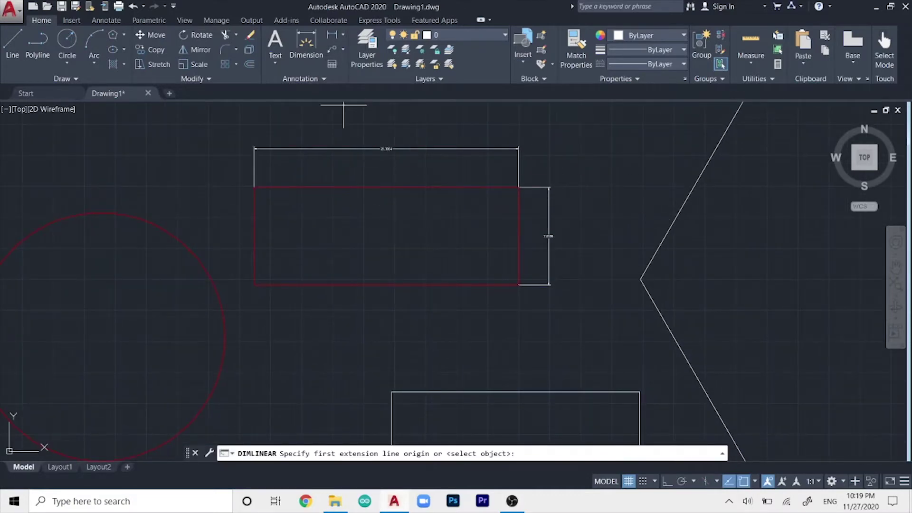
scroll(473, 248, up, 4)
middle_drag(533, 269, 467, 194)
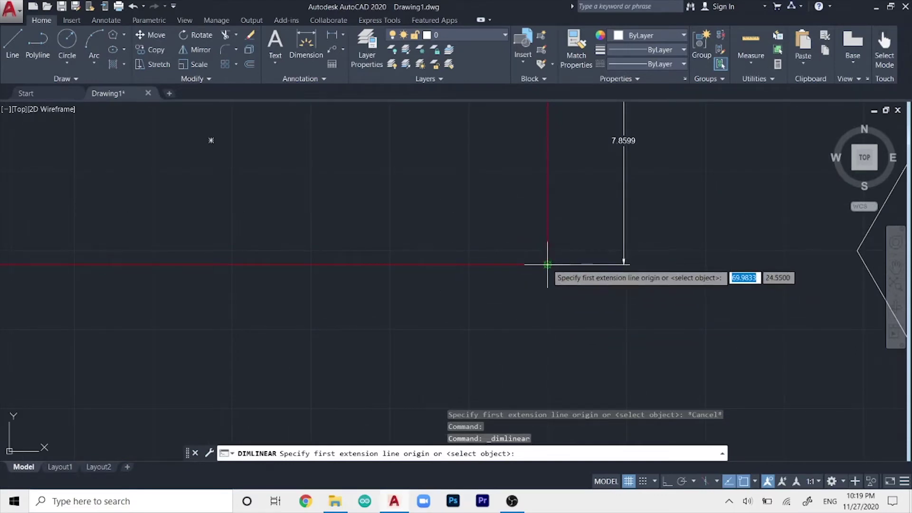
click(547, 265)
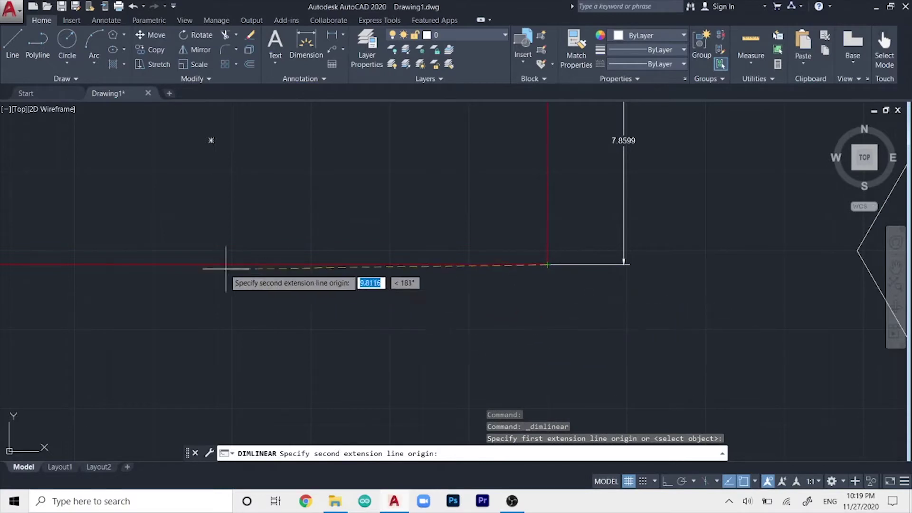
middle_drag(69, 224, 452, 224)
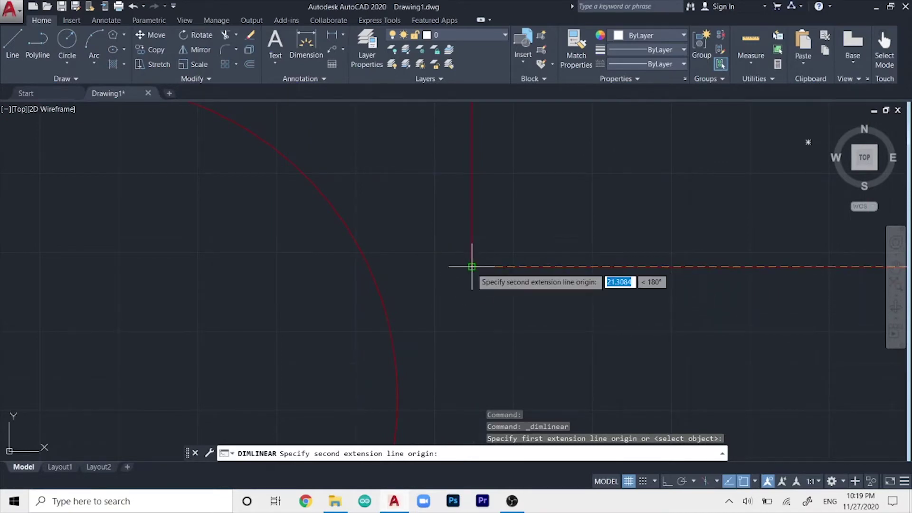
click(472, 267)
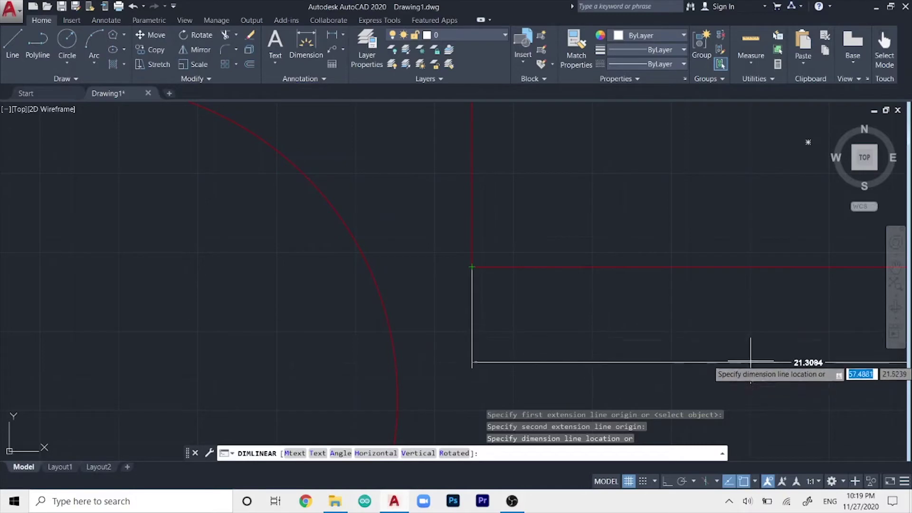
middle_drag(726, 301, 722, 298)
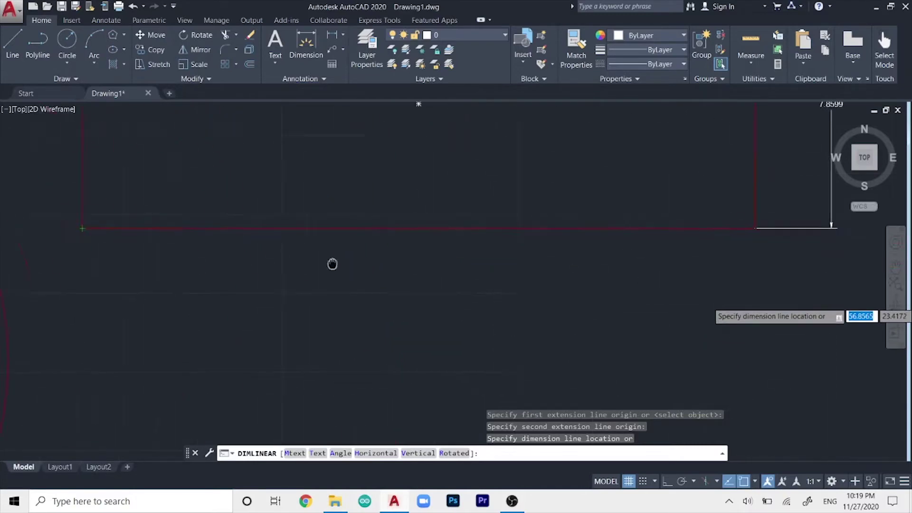
middle_drag(332, 264, 288, 261)
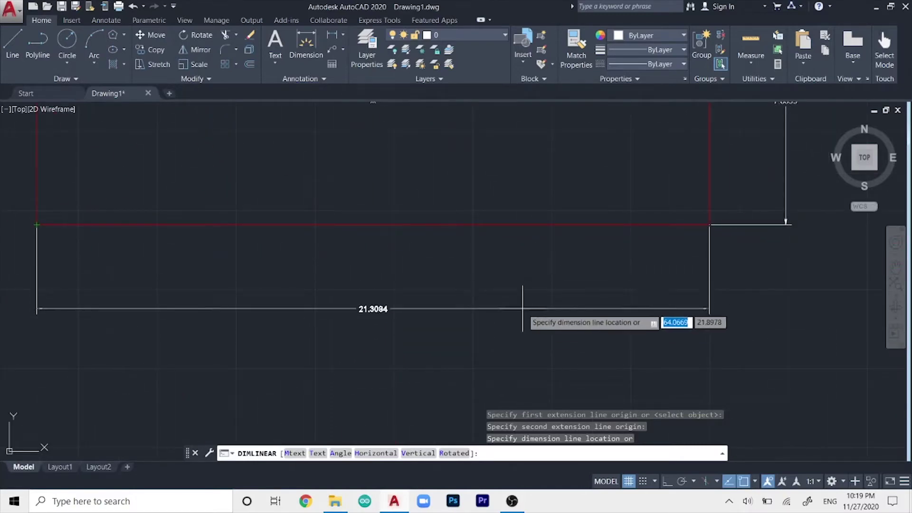
click(442, 283)
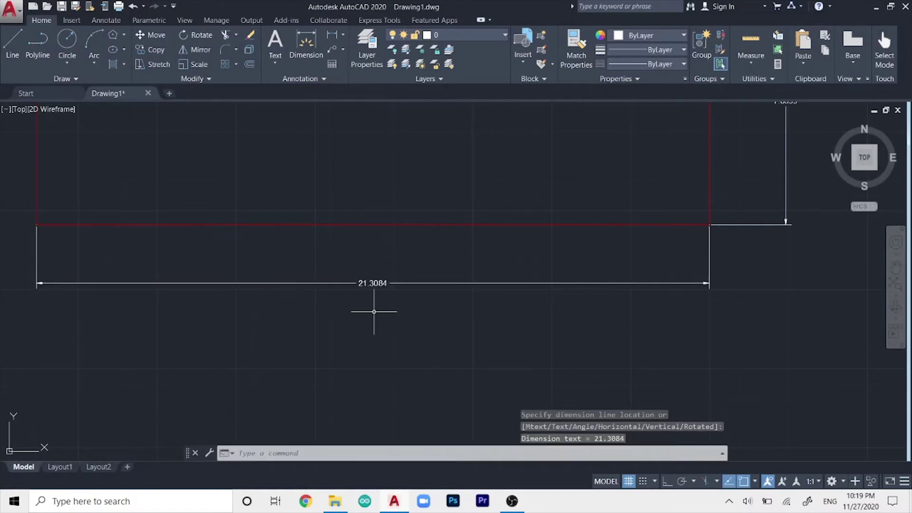
scroll(381, 298, up, 5)
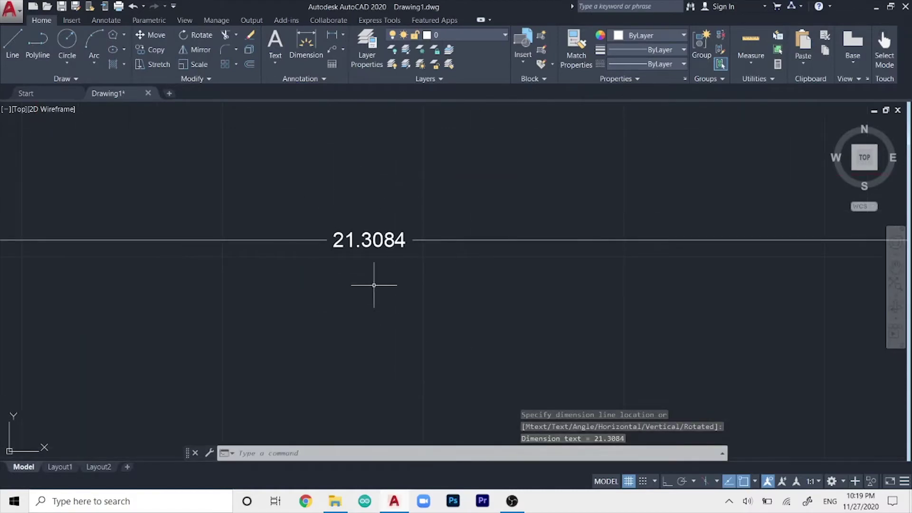
scroll(426, 228, down, 5)
scroll(635, 257, down, 3)
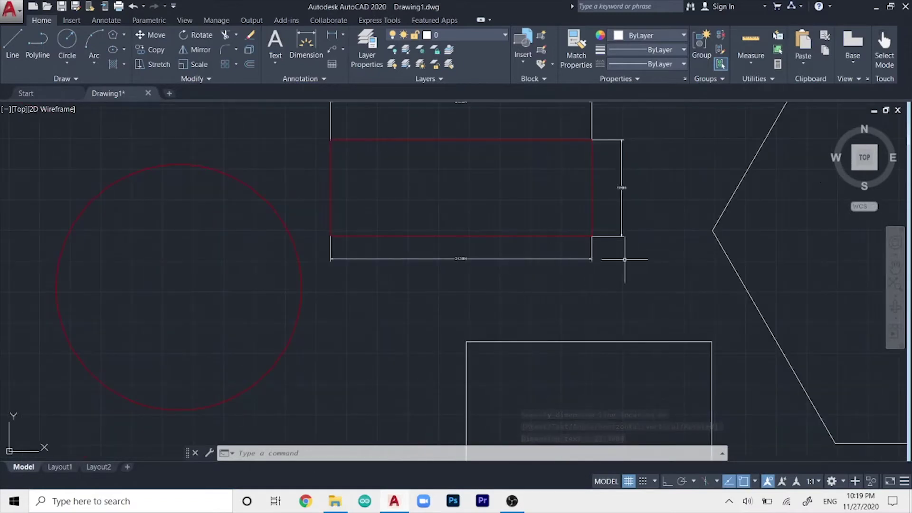
- Add a horizontal linear dimension between the endpoints of the hexagon's upper-left sloping edge, with the dimension line above the hexagon
middle_drag(637, 257, 438, 302)
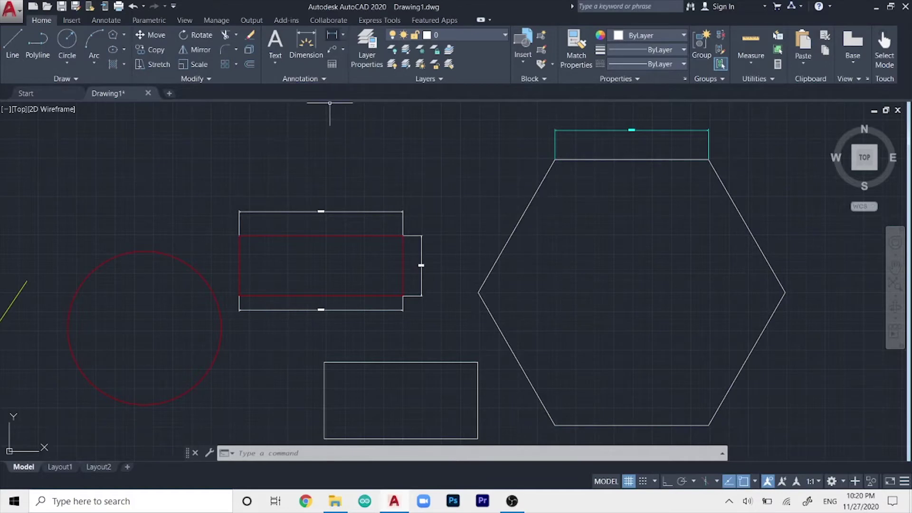
click(332, 35)
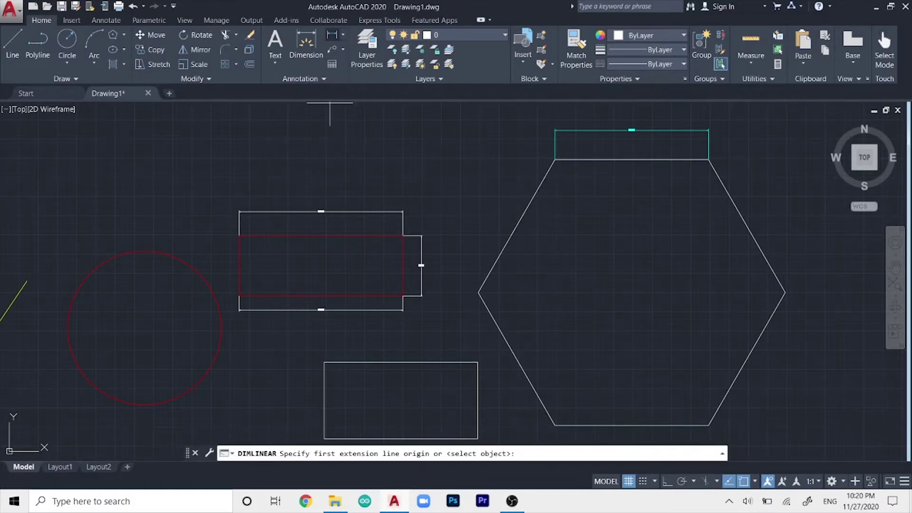
click(478, 292)
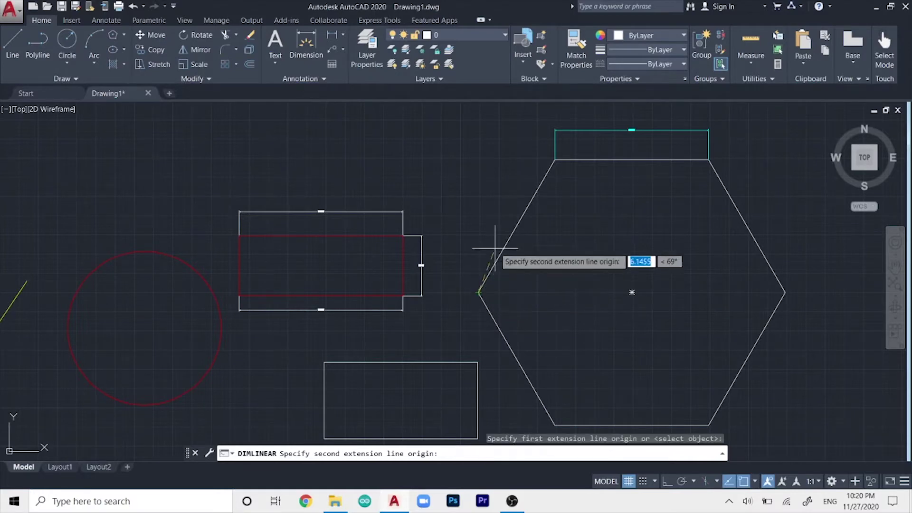
click(554, 160)
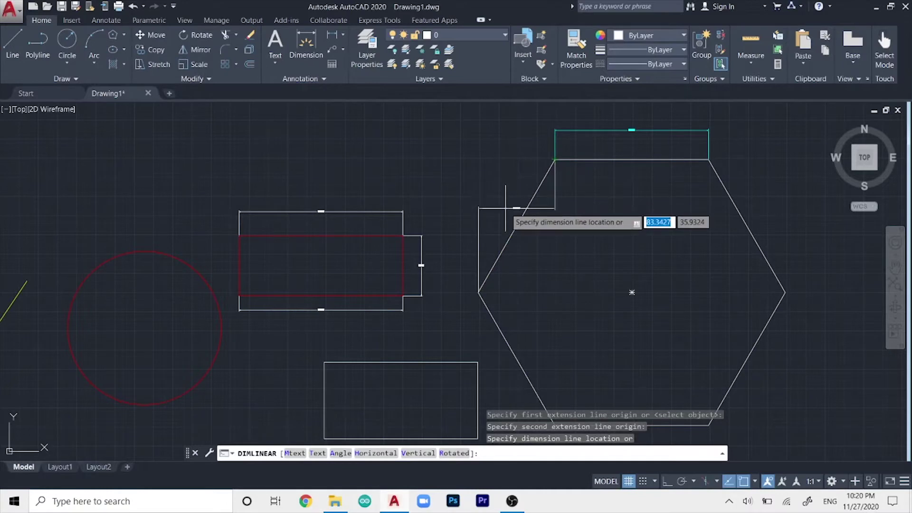
middle_drag(509, 137, 495, 202)
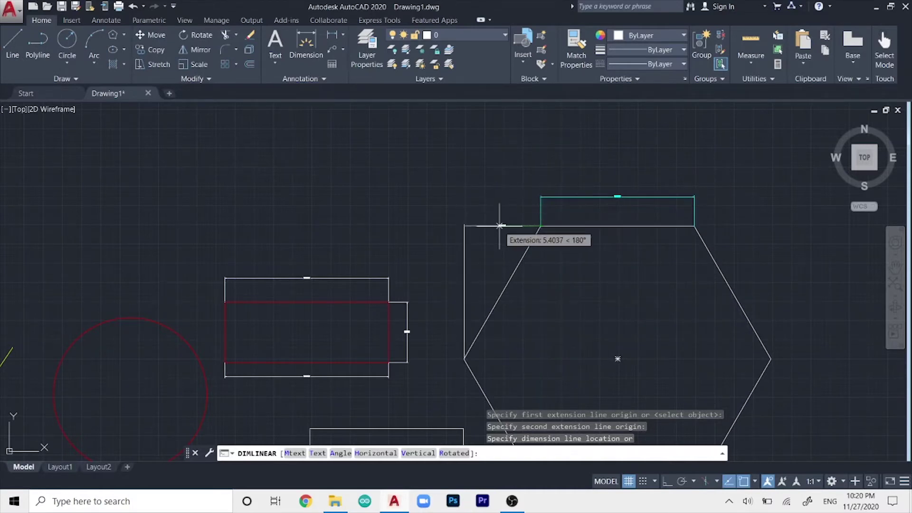
click(498, 180)
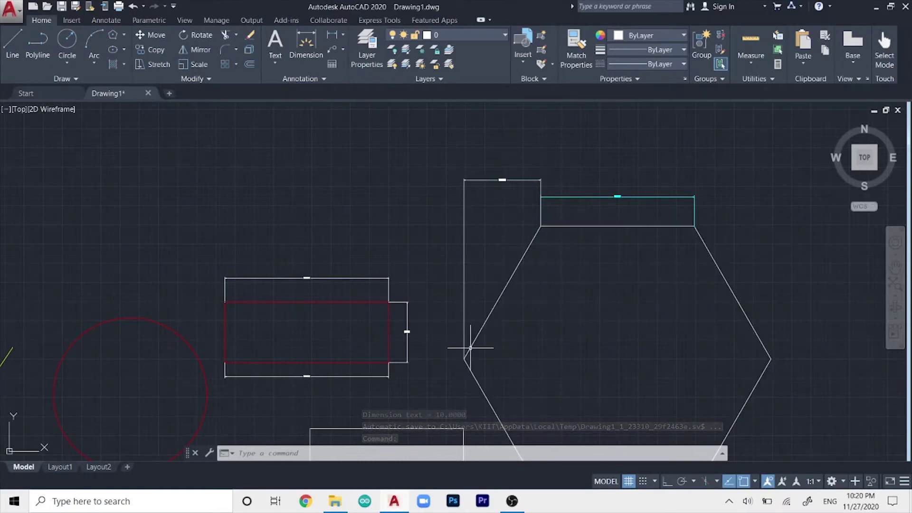
- Compare the linear dimension of the hexagon's upper-left sloping edge with the dimension of its top edge
scroll(529, 212, up, 4)
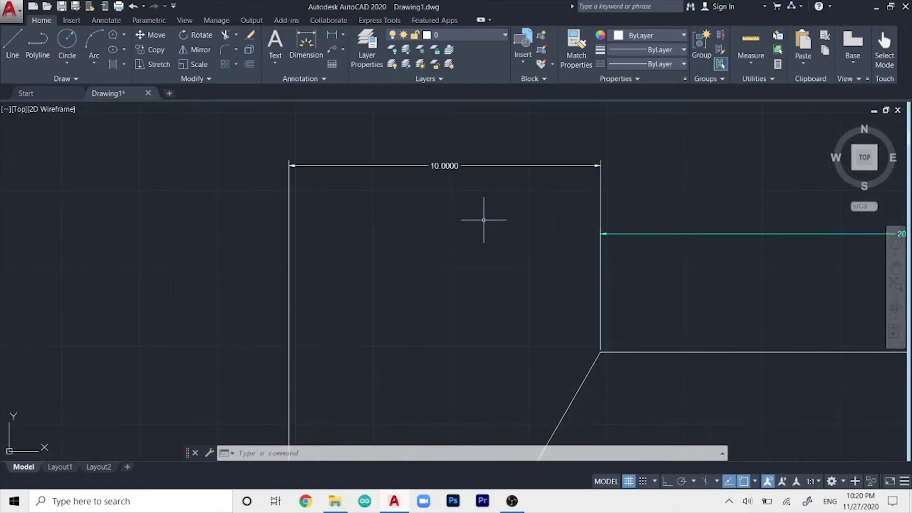
scroll(479, 259, down, 4)
middle_drag(480, 291, 580, 209)
scroll(716, 205, up, 4)
middle_drag(717, 204, 673, 255)
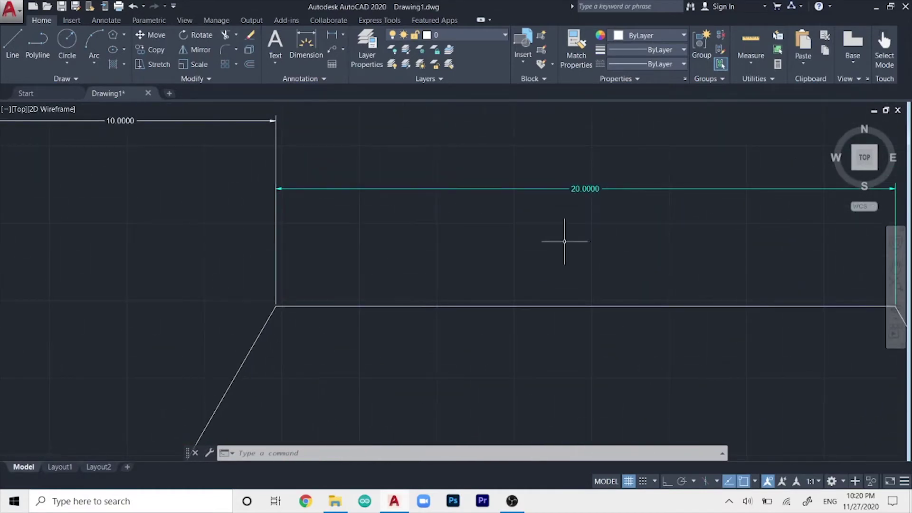
scroll(564, 242, down, 4)
scroll(584, 257, up, 2)
scroll(580, 237, up, 2)
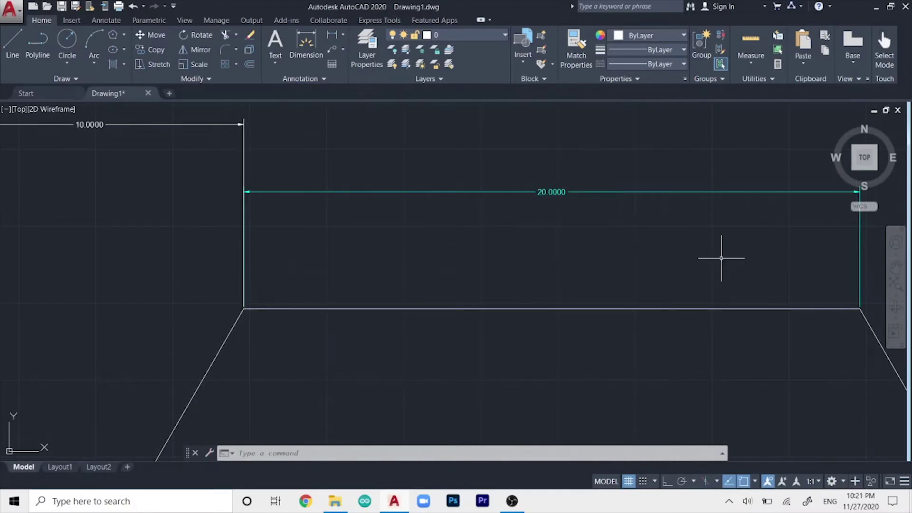
scroll(522, 264, down, 2)
middle_drag(364, 266, 529, 172)
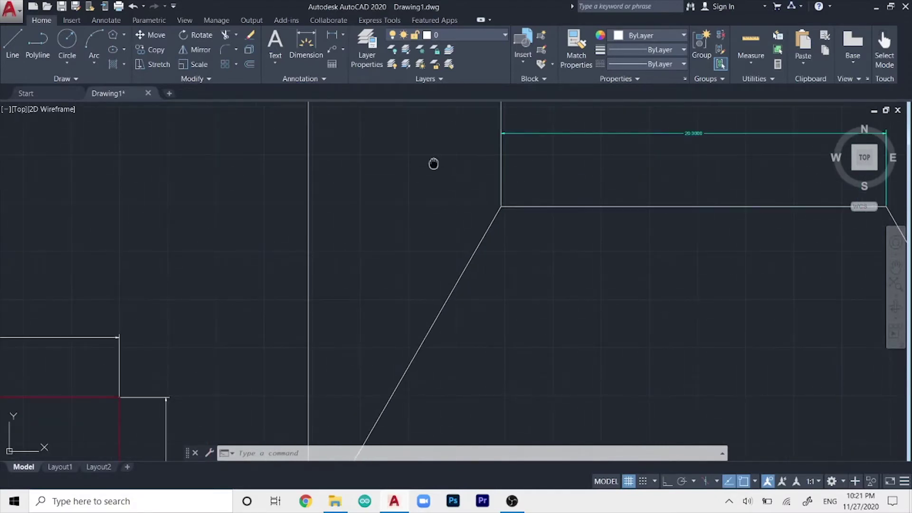
scroll(433, 167, down, 2)
scroll(433, 133, up, 2)
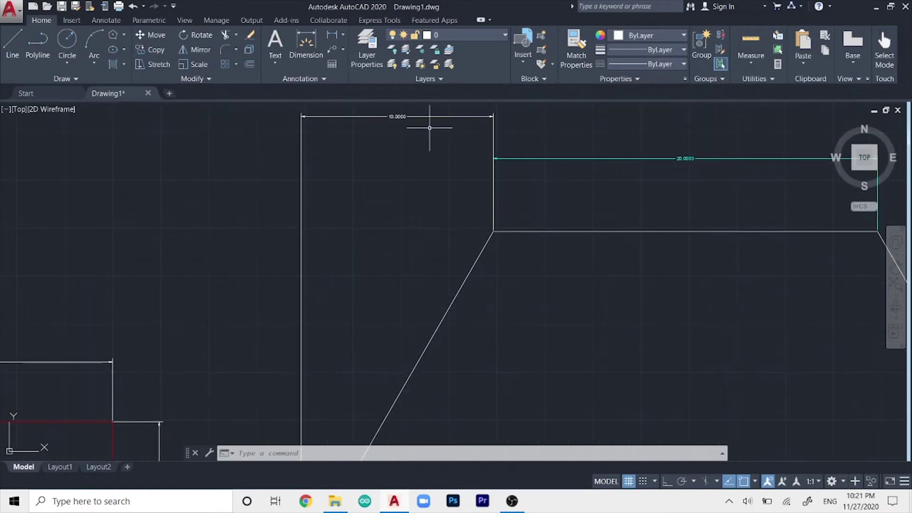
scroll(454, 195, down, 4)
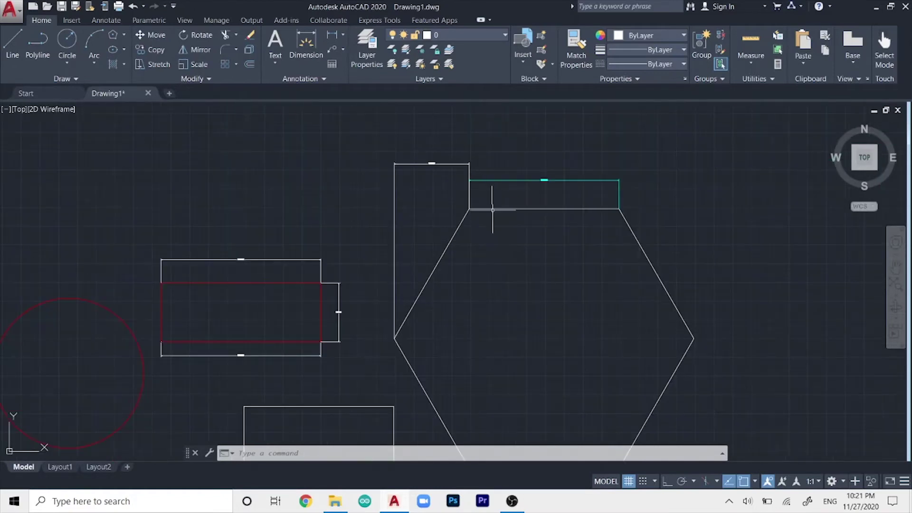
scroll(475, 250, up, 2)
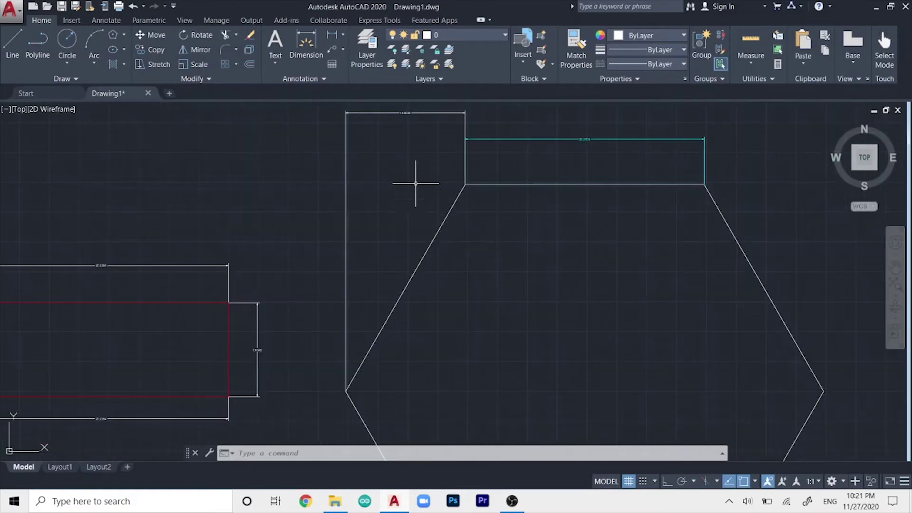
scroll(412, 129, up, 2)
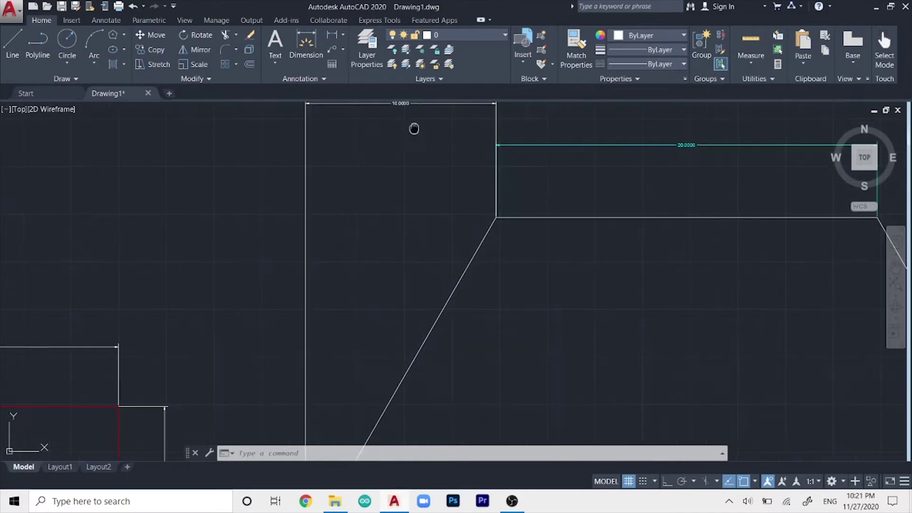
middle_drag(413, 126, 408, 187)
scroll(484, 318, down, 3)
scroll(467, 311, up, 2)
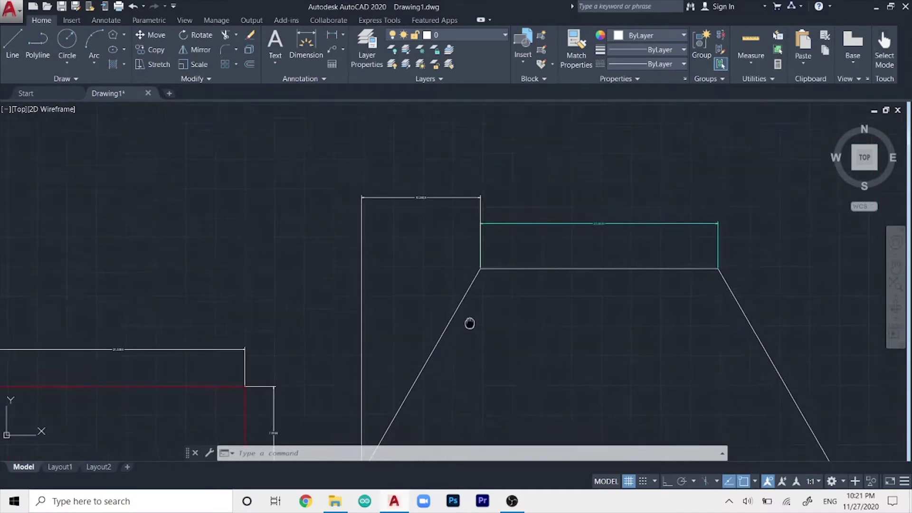
middle_drag(470, 322, 486, 240)
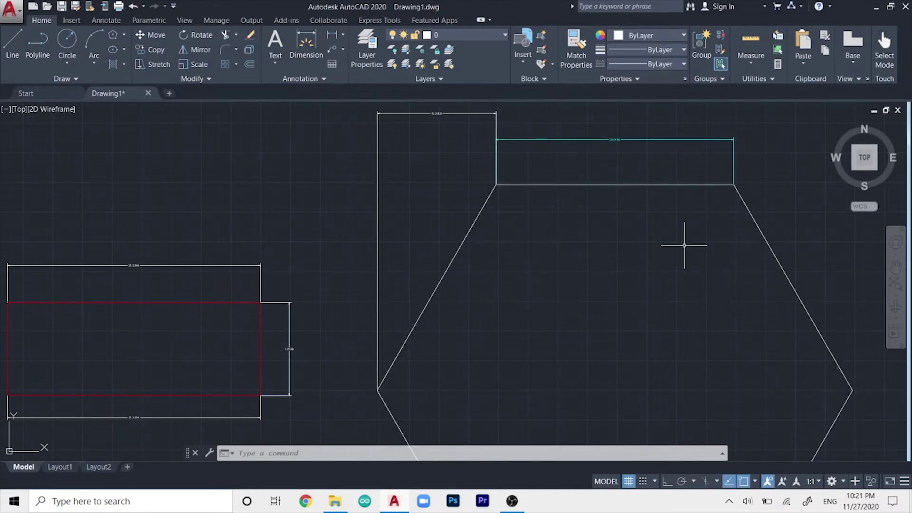
- Add an aligned dimension to the hexagon's upper-right sloping edge, with the dimension line parallel to the edge just outside the shape
middle_drag(684, 246, 319, 230)
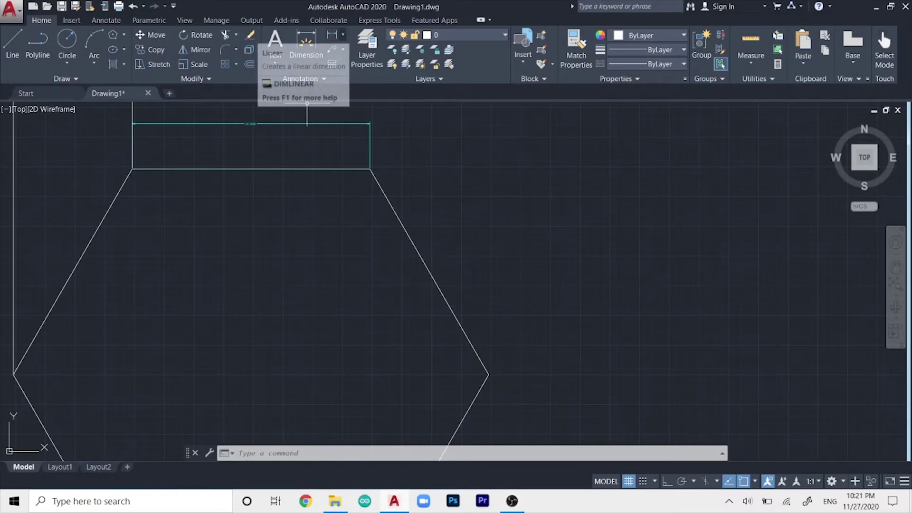
click(306, 54)
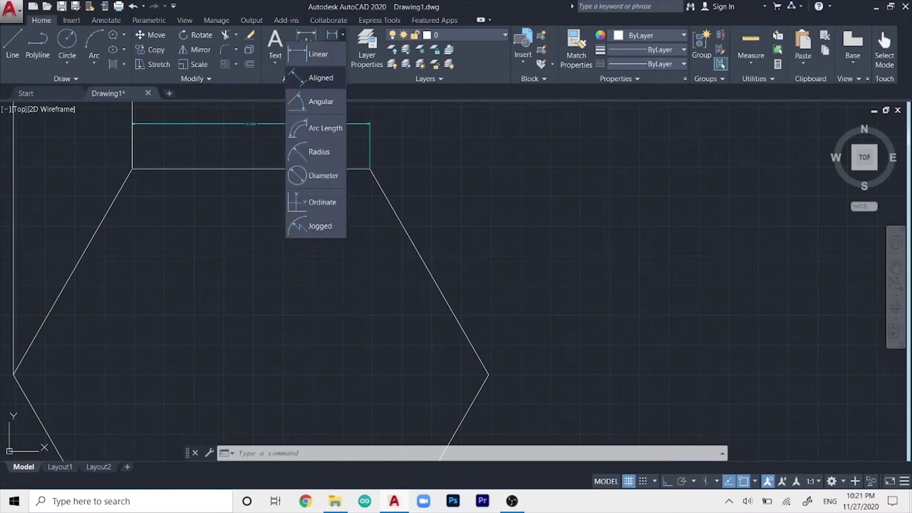
click(321, 77)
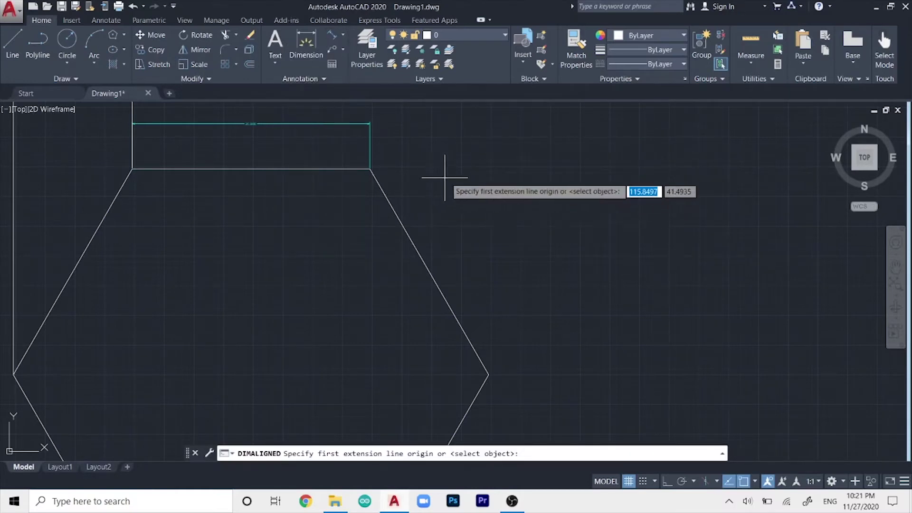
click(370, 169)
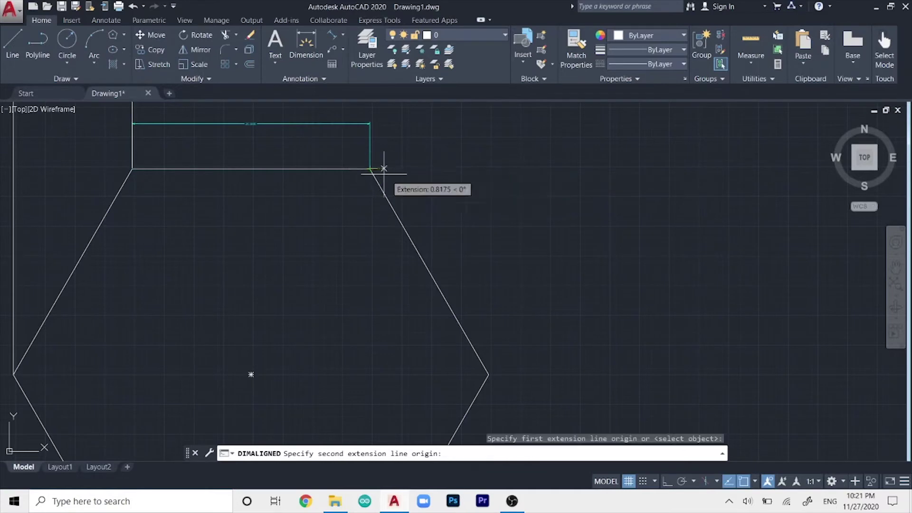
click(489, 374)
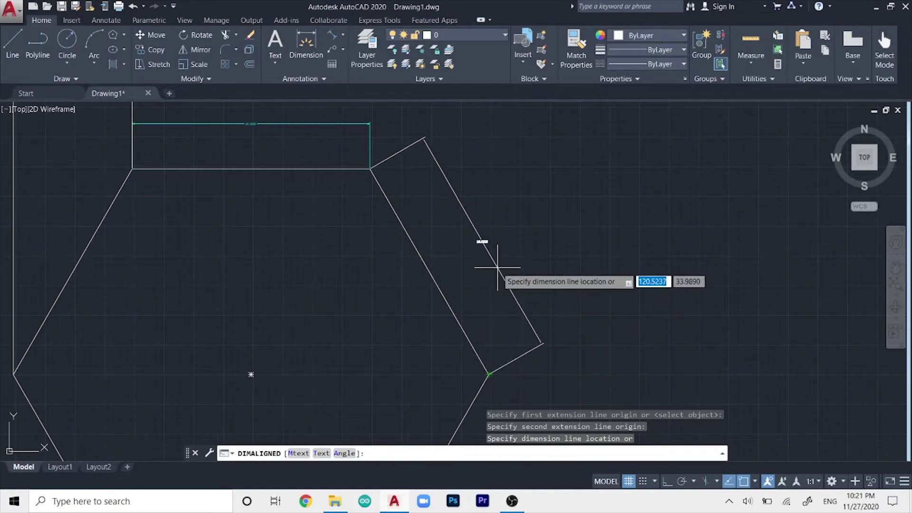
scroll(507, 253, up, 2)
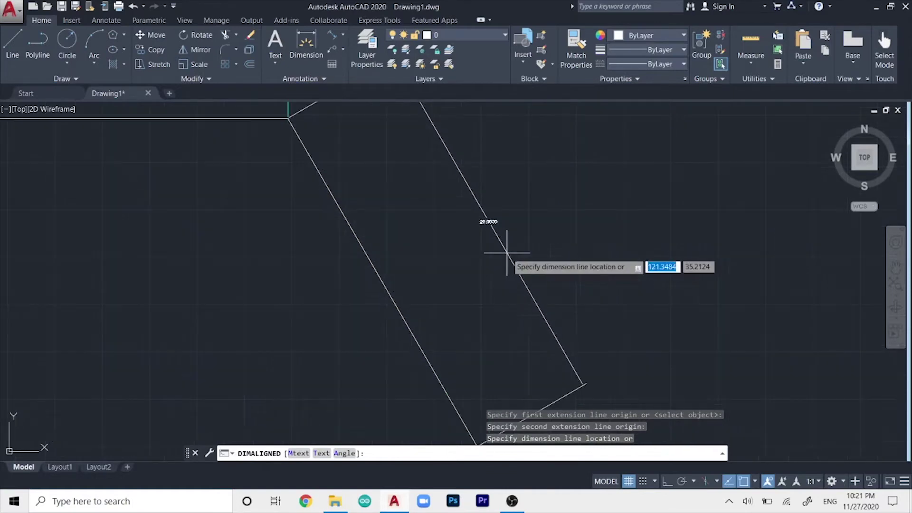
scroll(507, 253, down, 2)
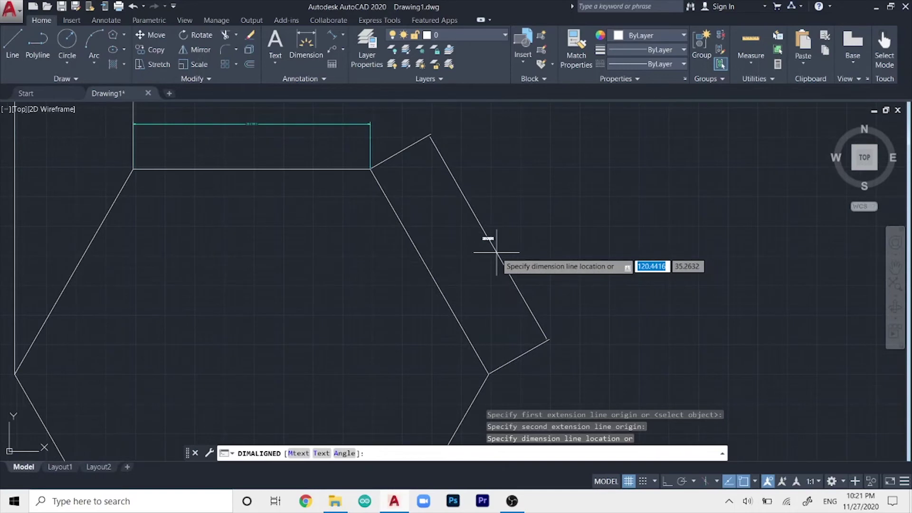
scroll(497, 253, up, 2)
scroll(496, 252, down, 3)
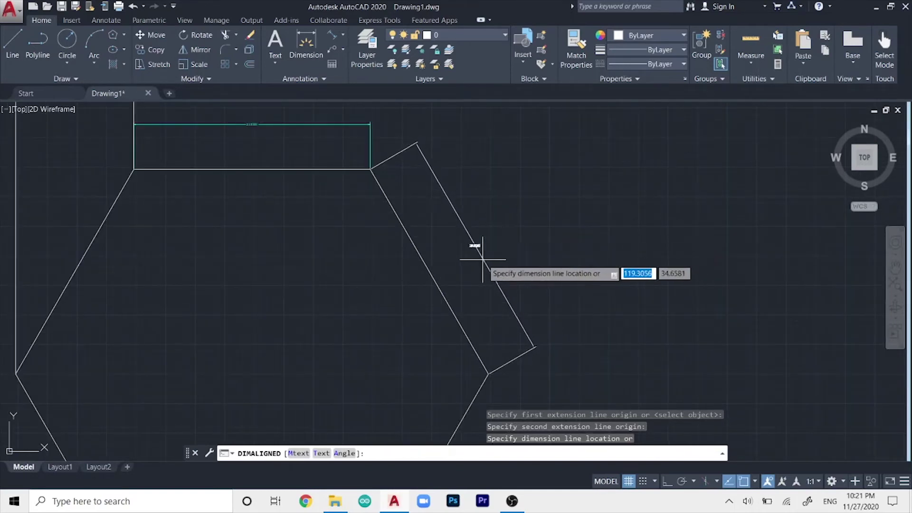
click(464, 268)
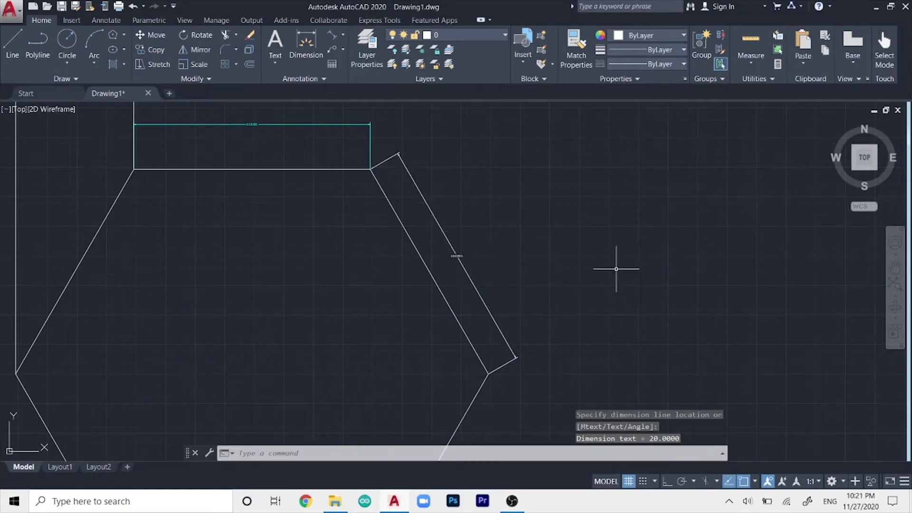
- Examine the text and placement of the aligned dimension on the hexagon's upper-right edge
scroll(466, 285, up, 4)
middle_drag(568, 284, 570, 289)
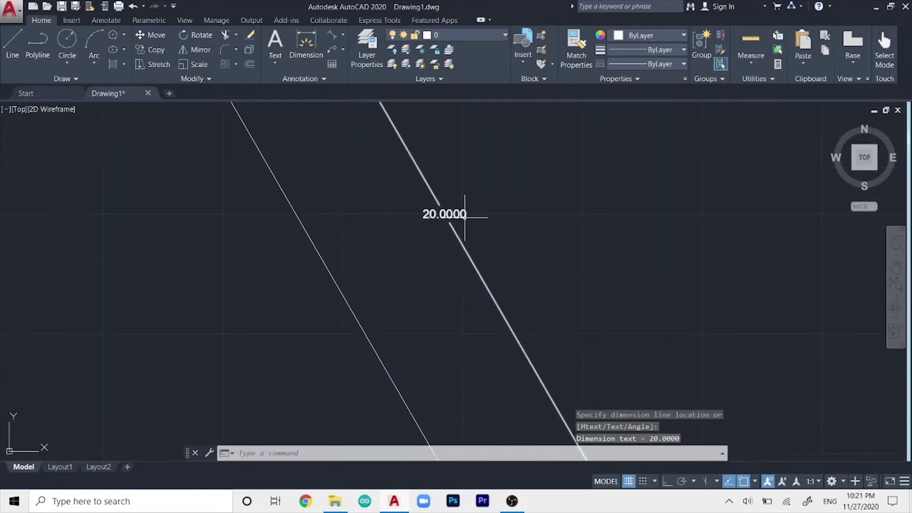
scroll(546, 197, down, 4)
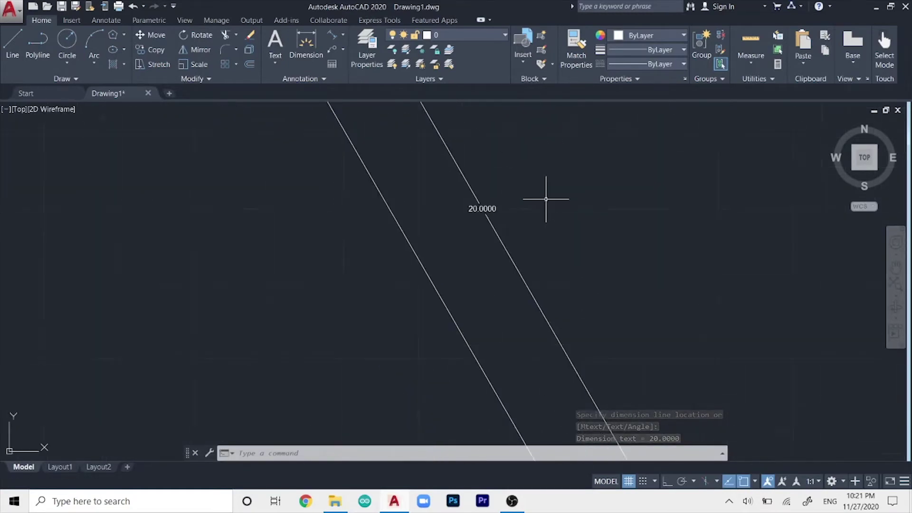
scroll(541, 196, down, 2)
middle_drag(550, 193, 612, 244)
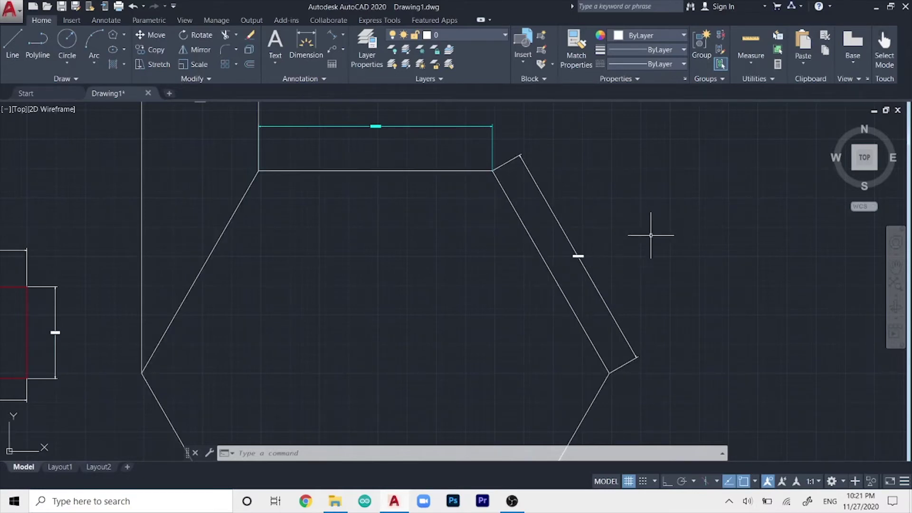
scroll(649, 238, up, 3)
scroll(602, 256, down, 3)
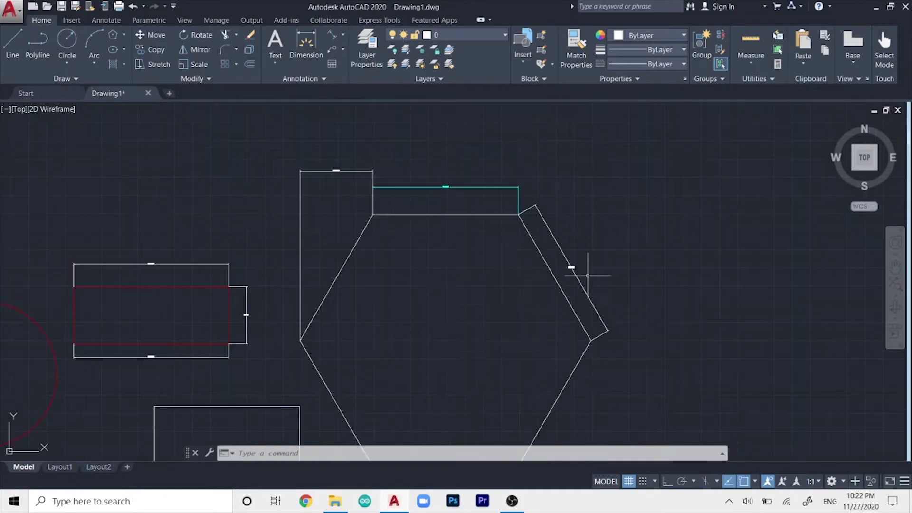
- Draw a horizontal line from the yellow line's lower endpoint rightwards to a point beneath the red circle, forming an angle
mouse_move(397, 277)
middle_down()
mouse_move(603, 260)
mouse_move(647, 395)
mouse_move(545, 112)
mouse_move(564, 73)
middle_up()
click(13, 45)
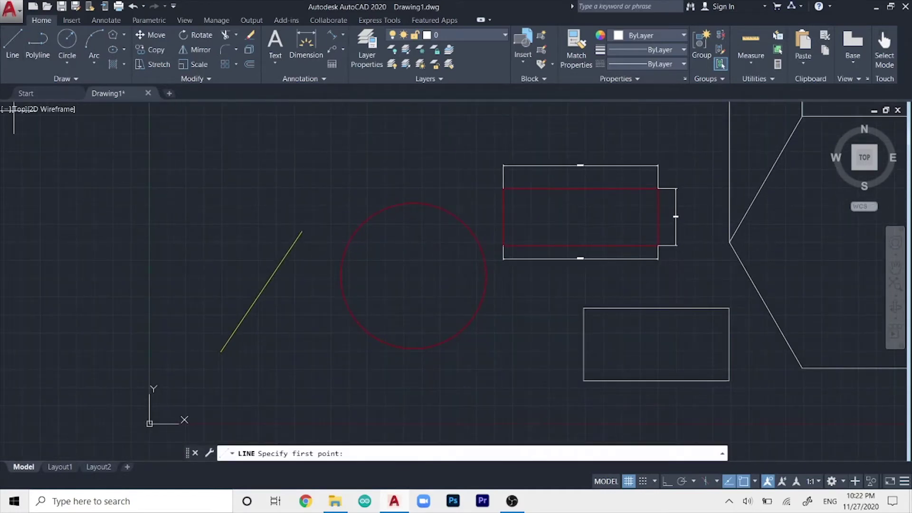
click(220, 352)
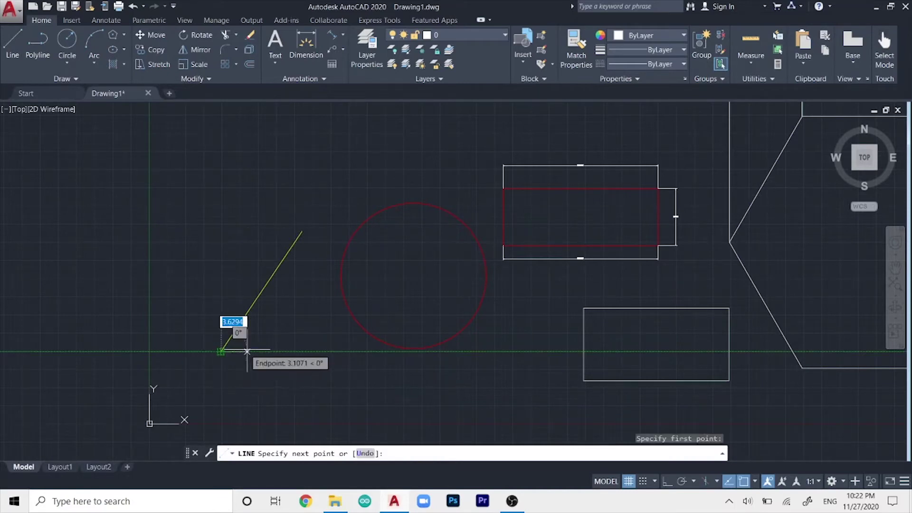
click(380, 351)
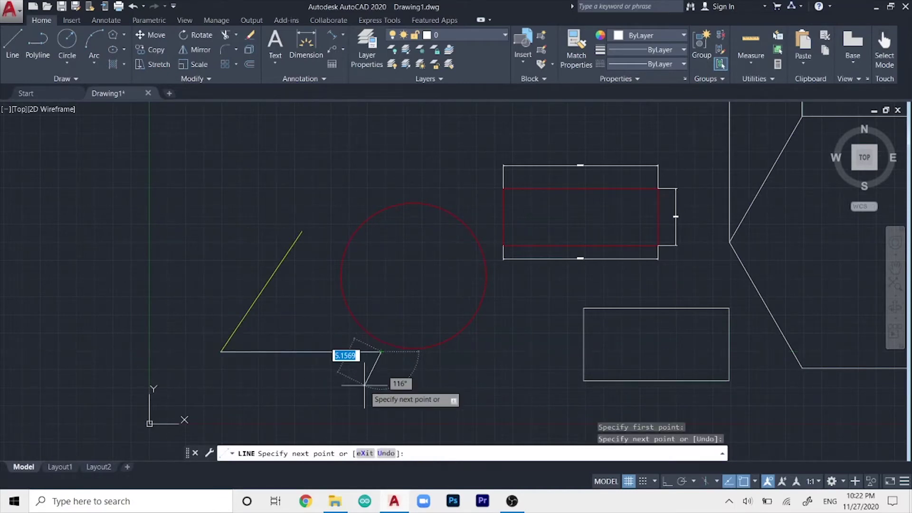
key(Escape)
scroll(378, 240, up, 2)
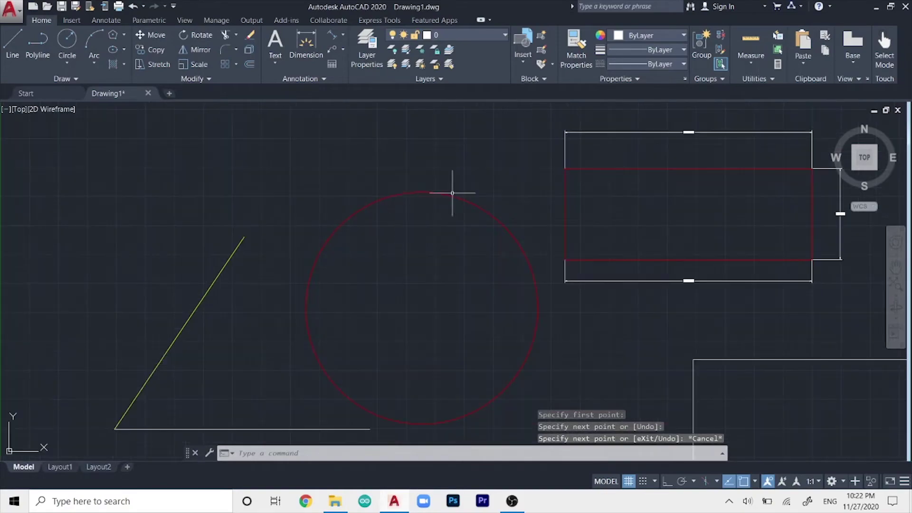
mouse_move(450, 193)
middle_down()
mouse_move(471, 205)
mouse_move(270, 220)
middle_up()
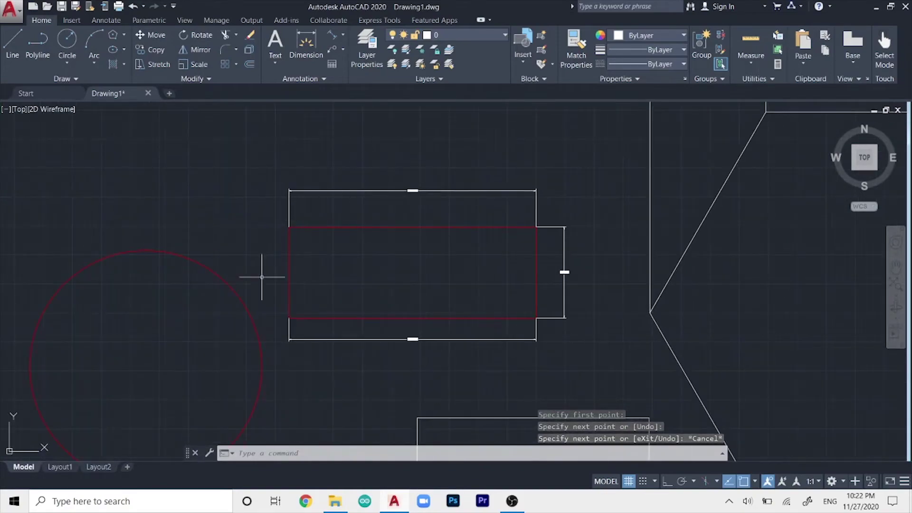
mouse_move(240, 260)
middle_down()
mouse_move(367, 204)
mouse_move(403, 238)
middle_up()
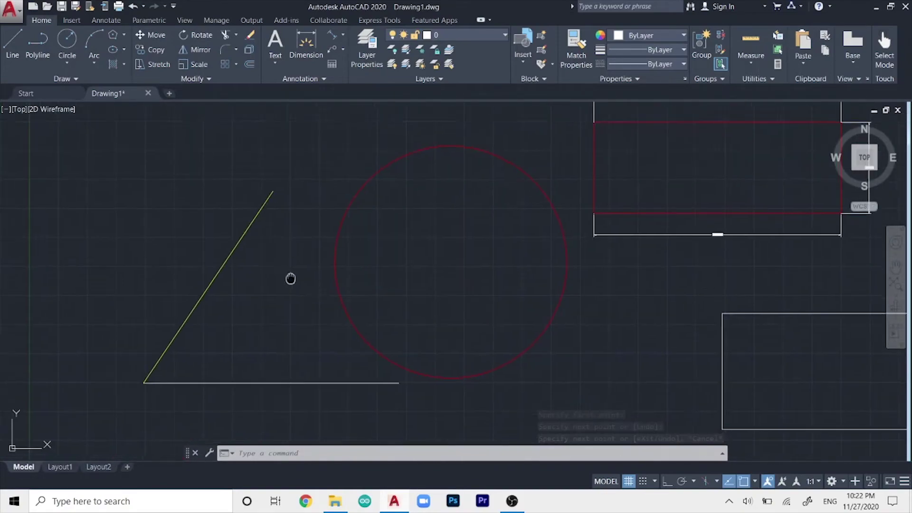
- Add an angular dimension between the yellow line and the horizontal line, placing its arc inside the angle they form
mouse_move(291, 278)
middle_down()
mouse_move(496, 168)
mouse_move(444, 264)
mouse_move(421, 281)
middle_up()
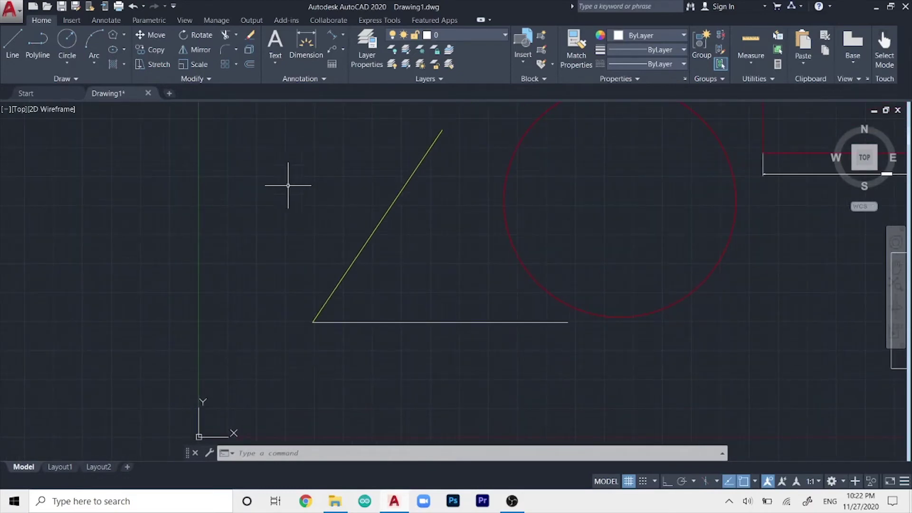
click(342, 34)
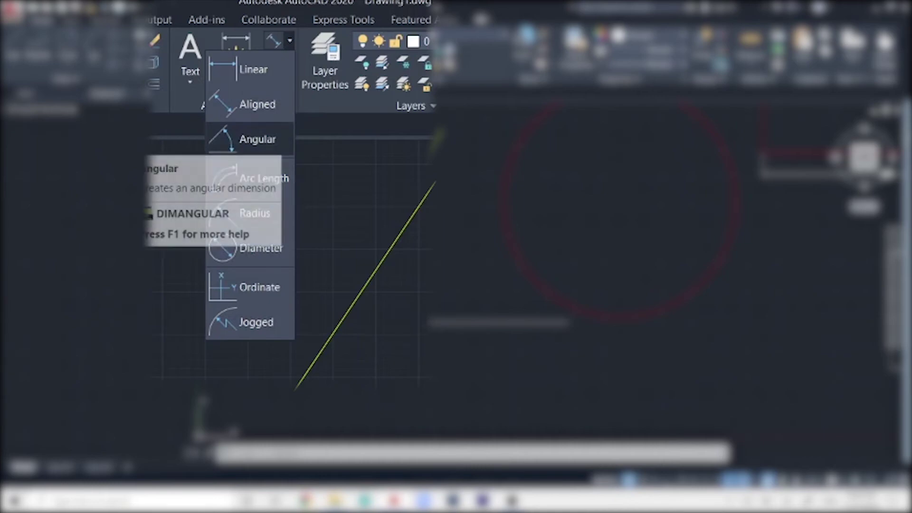
click(257, 140)
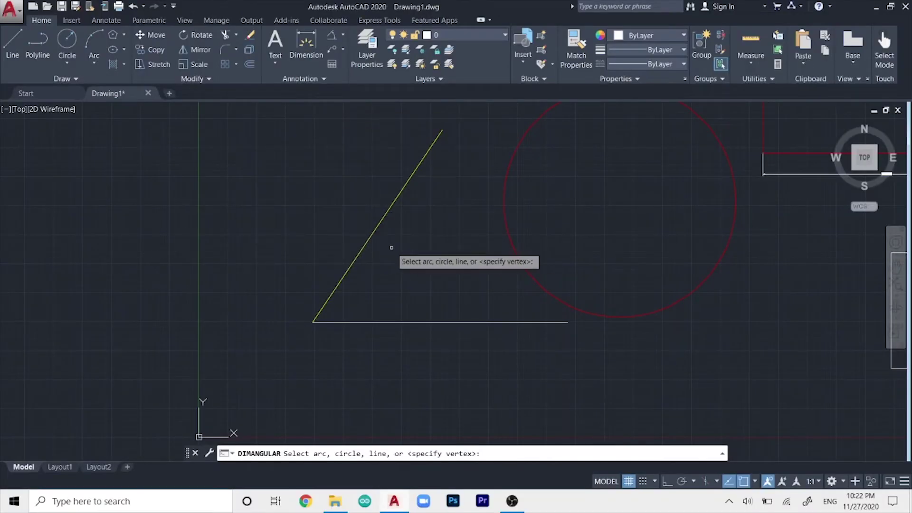
click(344, 280)
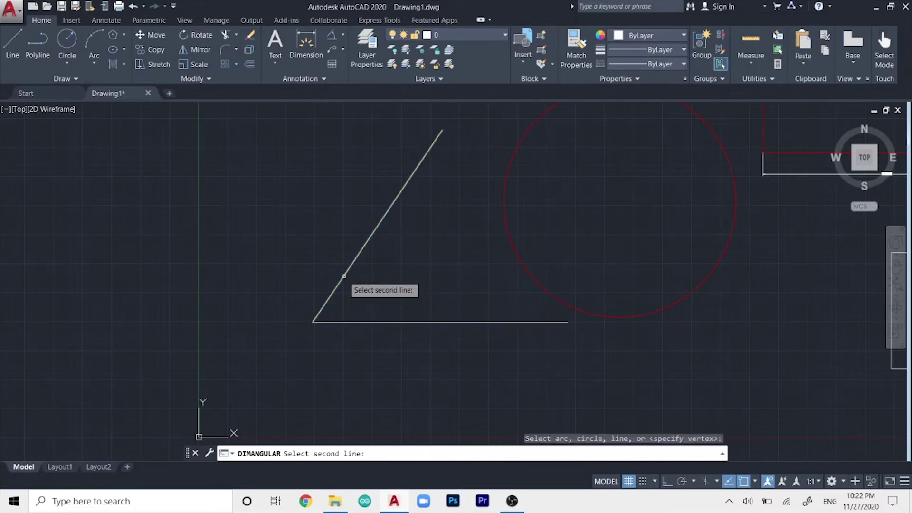
click(376, 322)
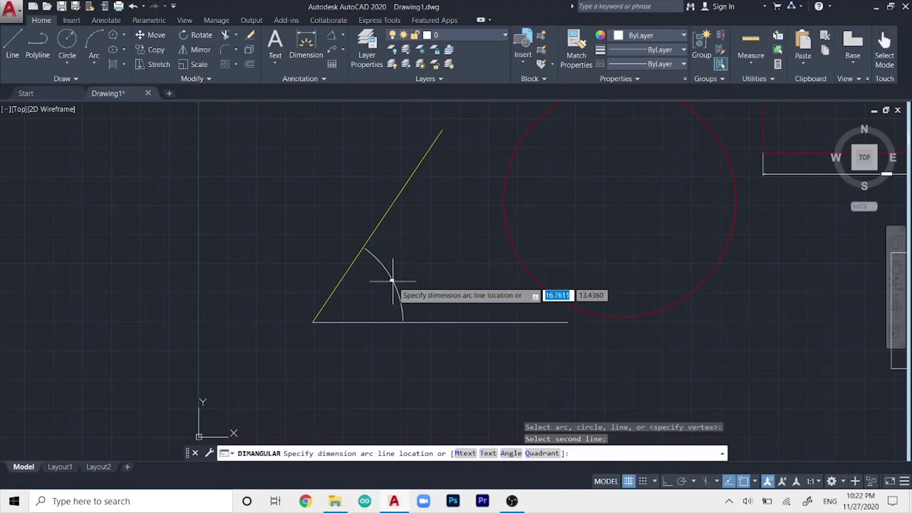
scroll(416, 285, up, 2)
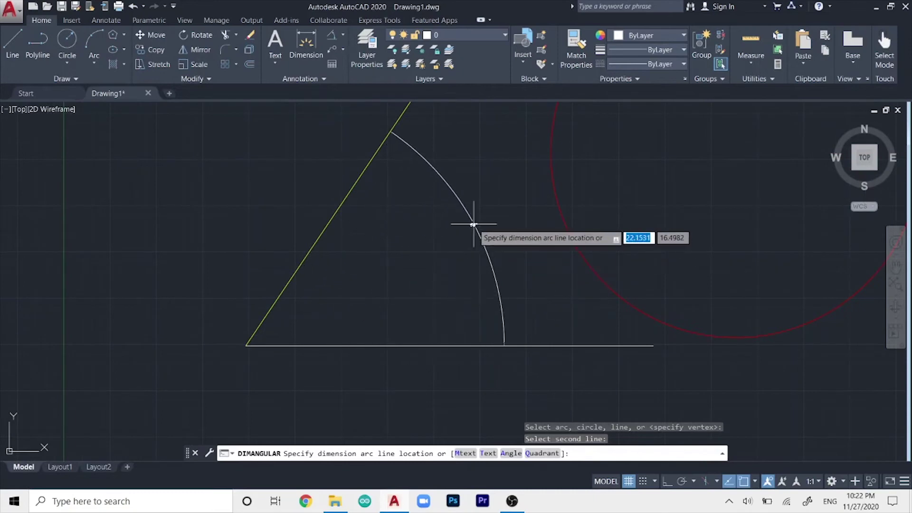
right_click(402, 220)
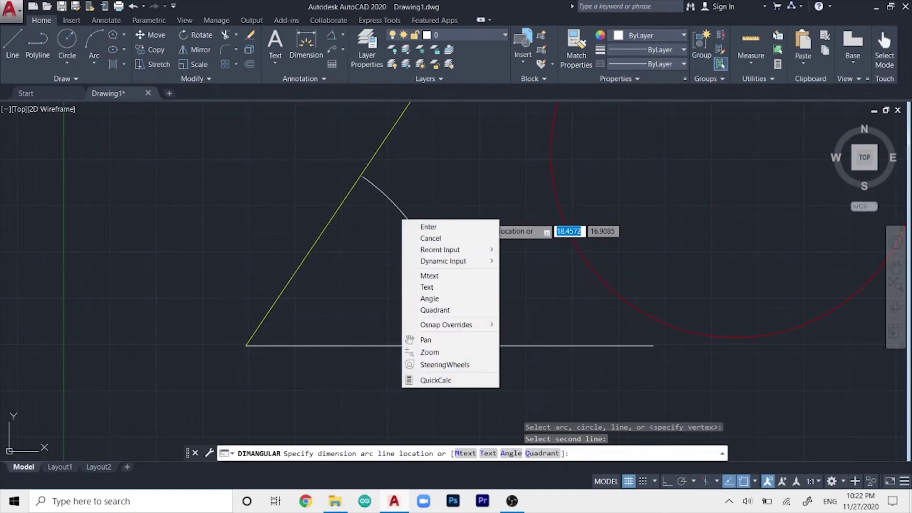
click(387, 228)
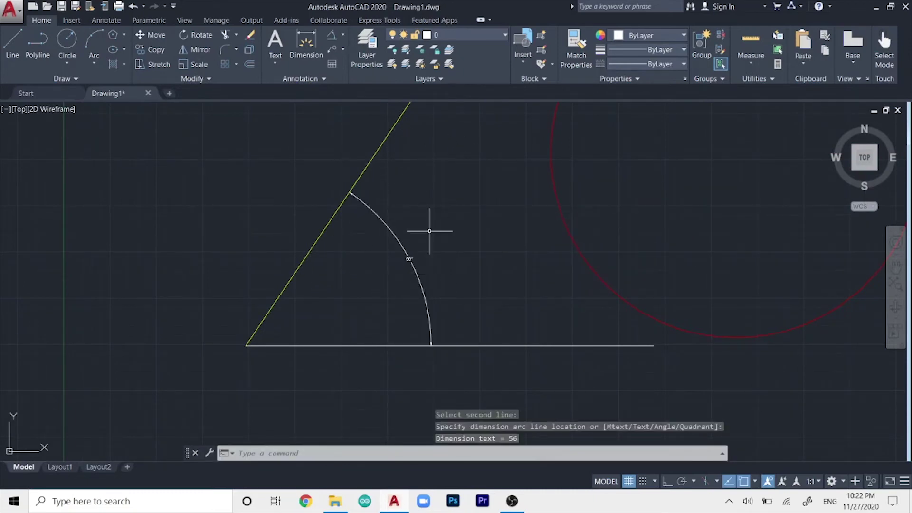
scroll(429, 259, up, 2)
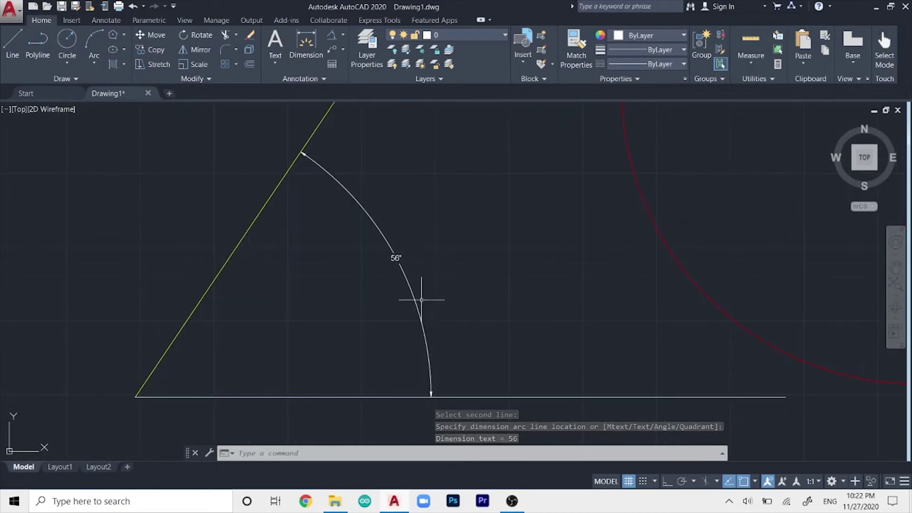
scroll(421, 301, up, 2)
scroll(375, 237, down, 2)
scroll(369, 248, down, 3)
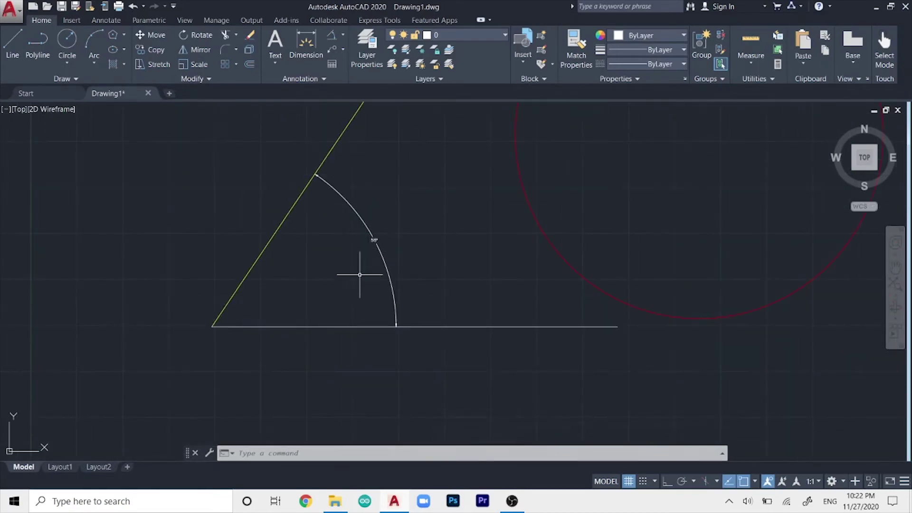
- Add an angular dimension for the supplementary angle between the yellow line and the horizontal line, placing its arc above the vertex on the outer side
middle_drag(349, 267, 438, 253)
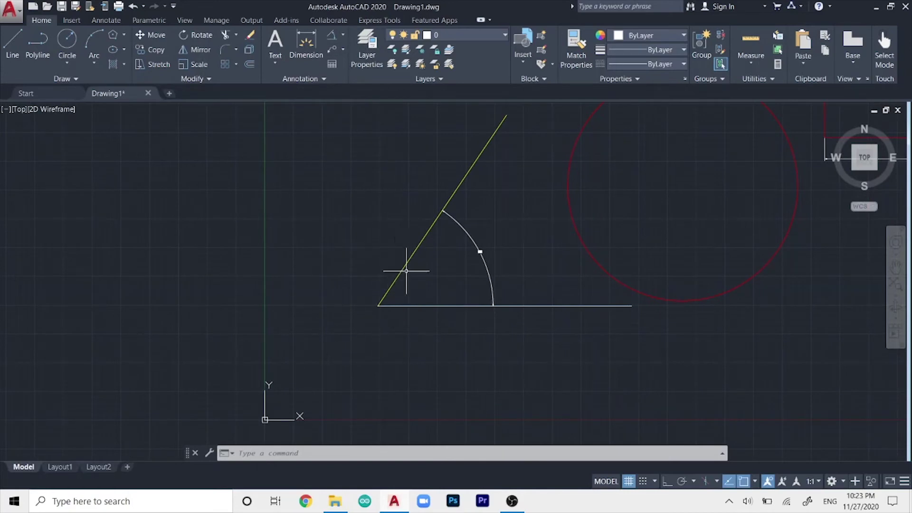
click(331, 35)
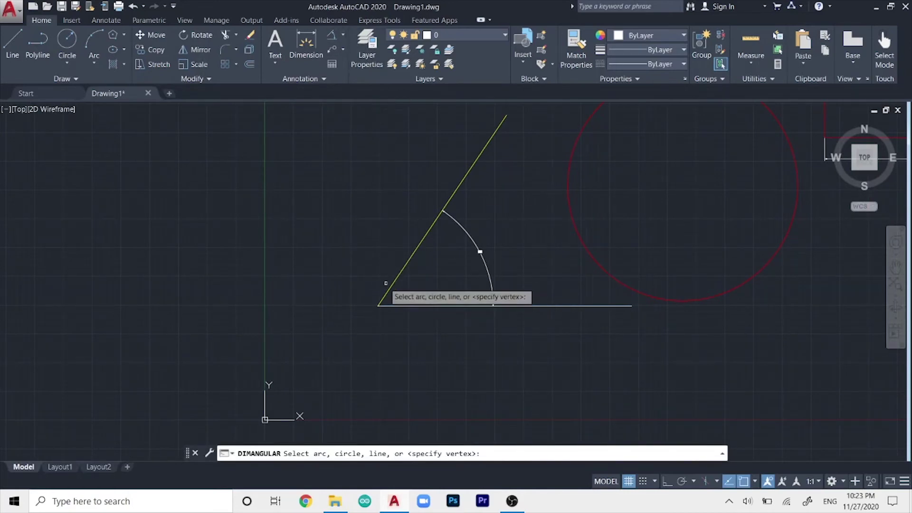
click(403, 266)
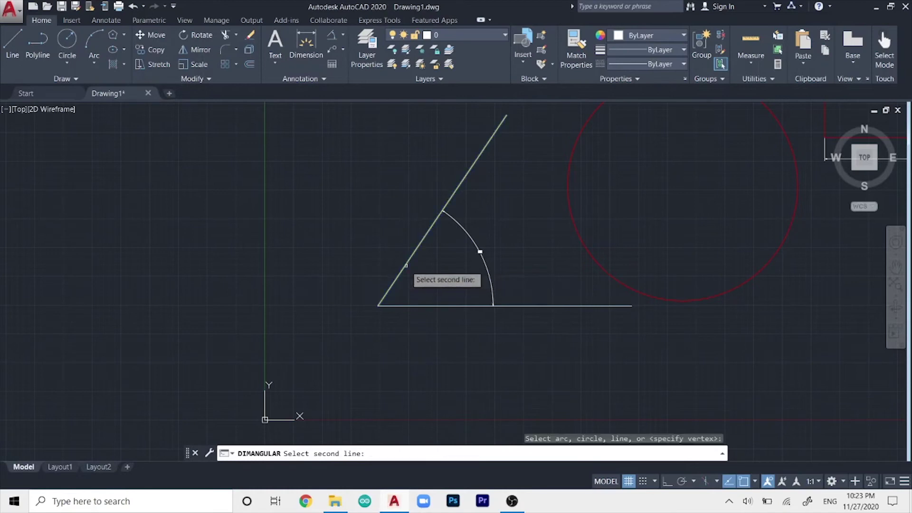
click(418, 305)
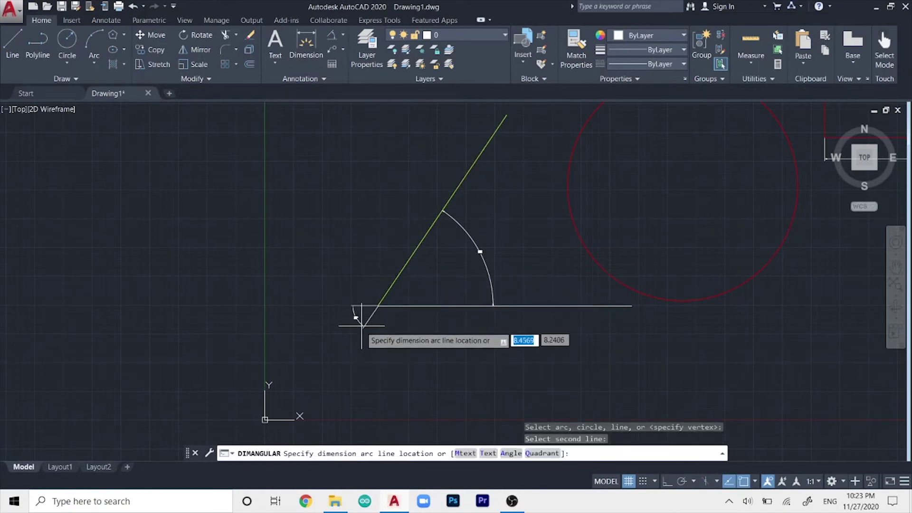
scroll(321, 348, up, 3)
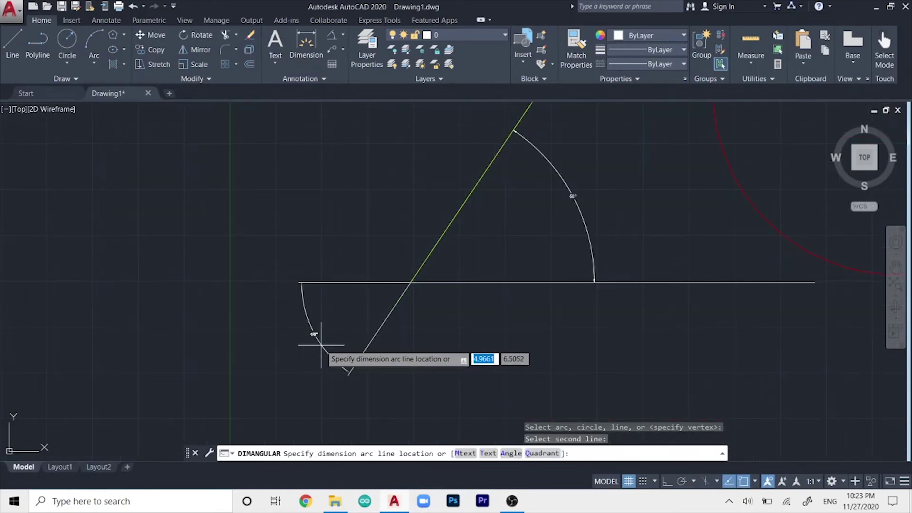
scroll(322, 345, up, 2)
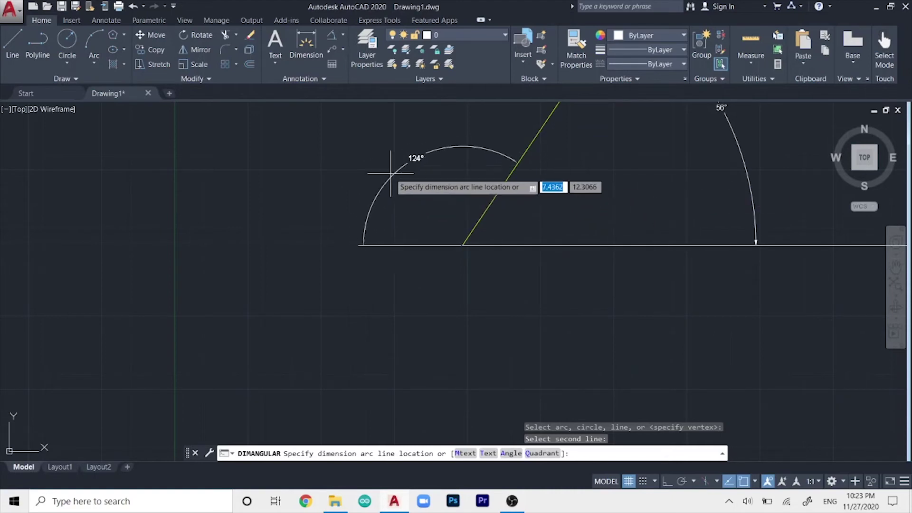
scroll(389, 175, down, 4)
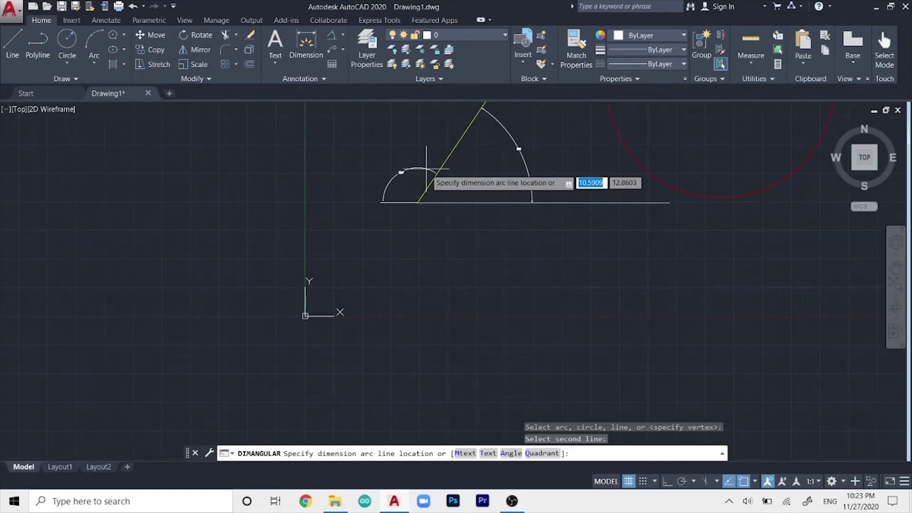
click(412, 154)
scroll(412, 156, up, 2)
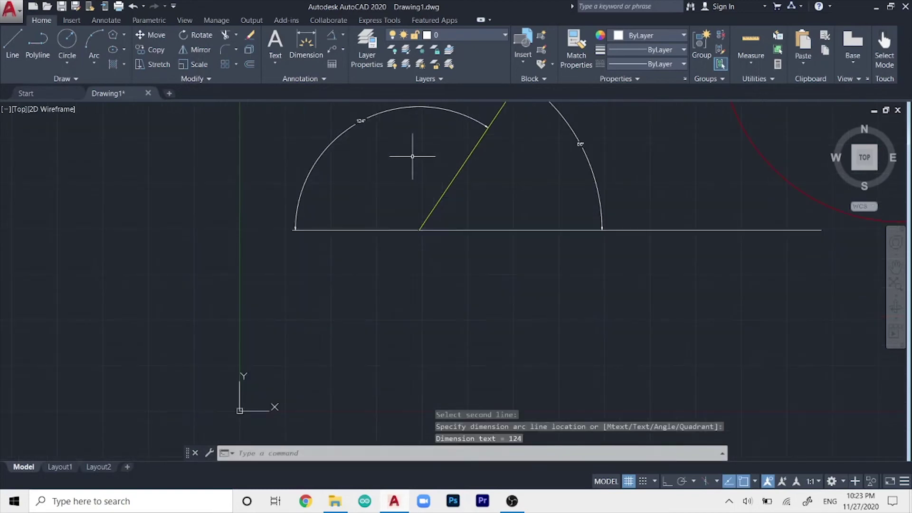
middle_drag(412, 156, 467, 220)
scroll(375, 270, up, 2)
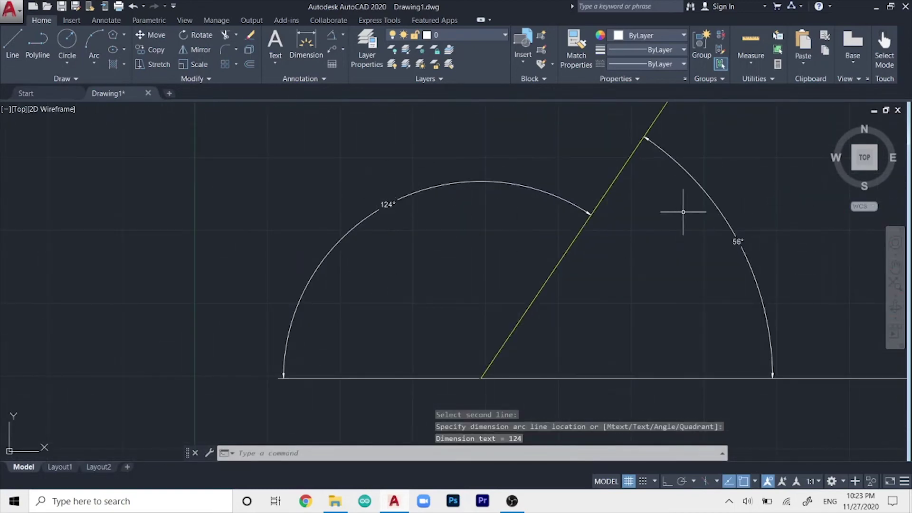
- Add a diameter dimension to the red circle, with its text at the circle's center
scroll(644, 264, down, 5)
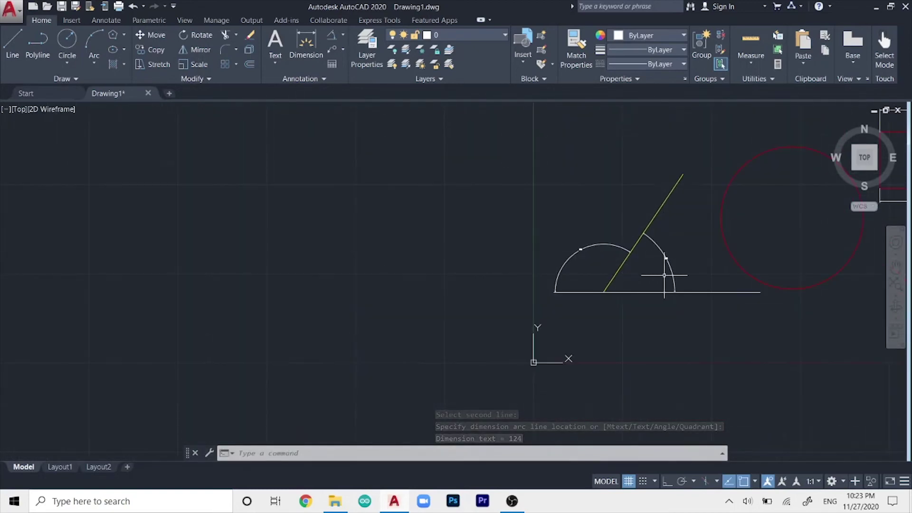
middle_drag(783, 216, 521, 235)
scroll(521, 235, up, 2)
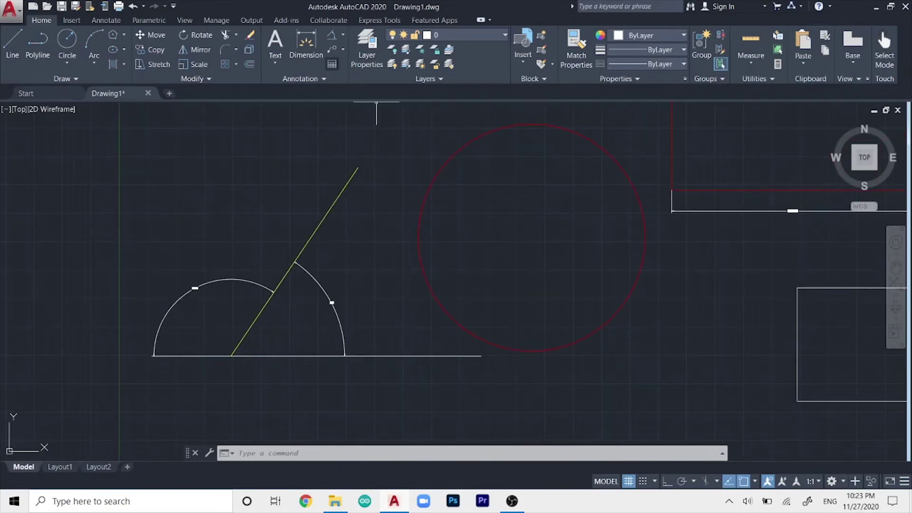
click(343, 35)
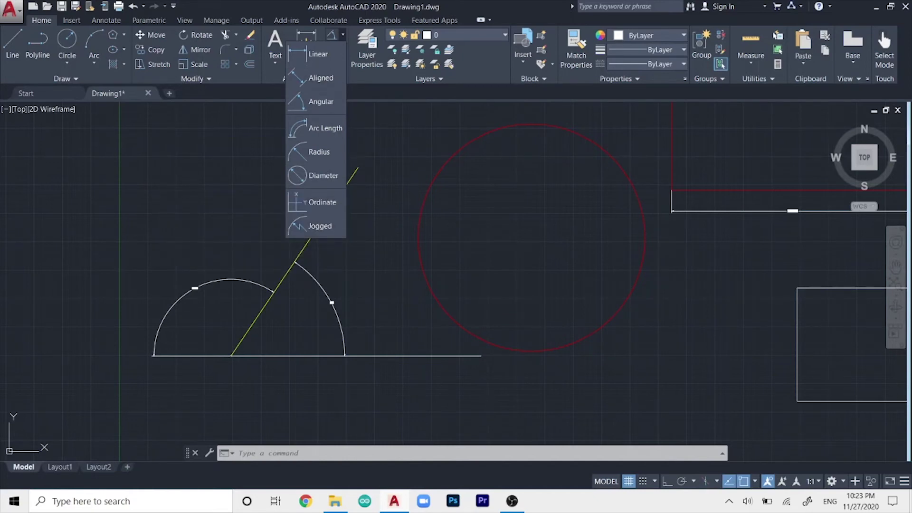
click(323, 176)
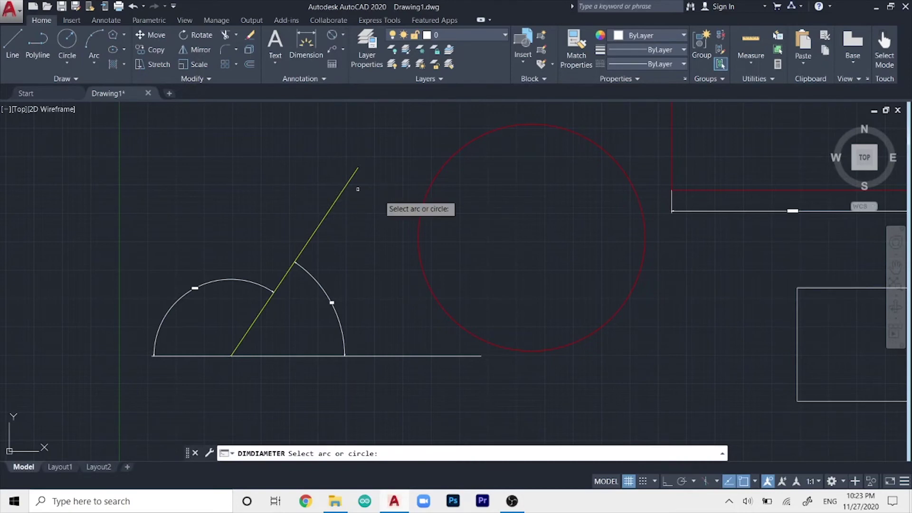
click(418, 233)
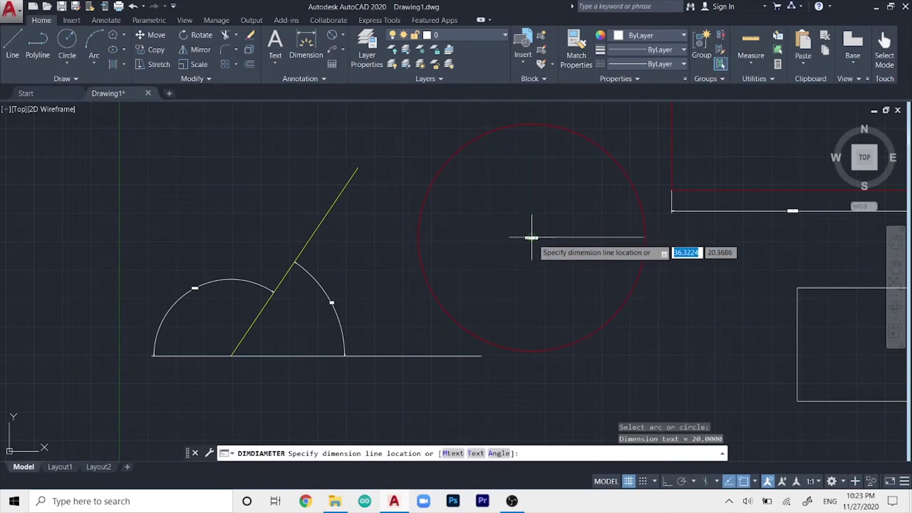
click(532, 237)
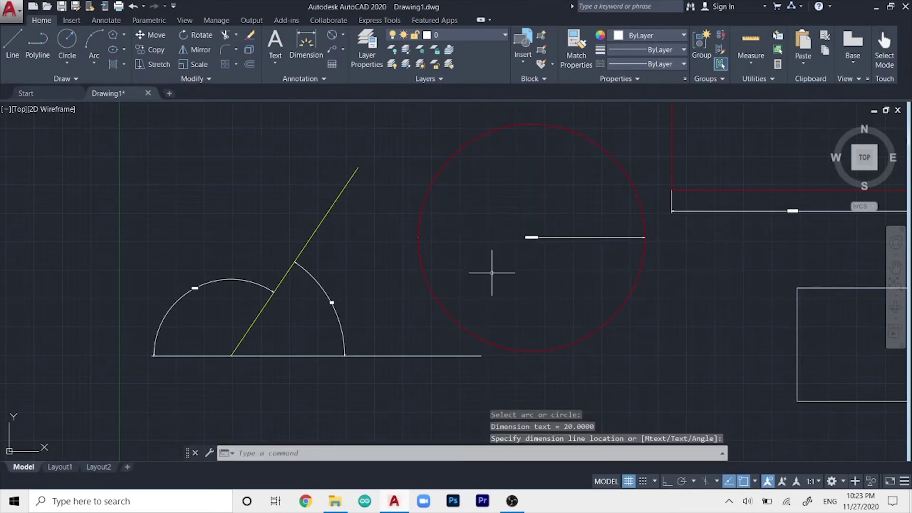
- Erase the diameter dimension inside the red circle
scroll(578, 282, down, 2)
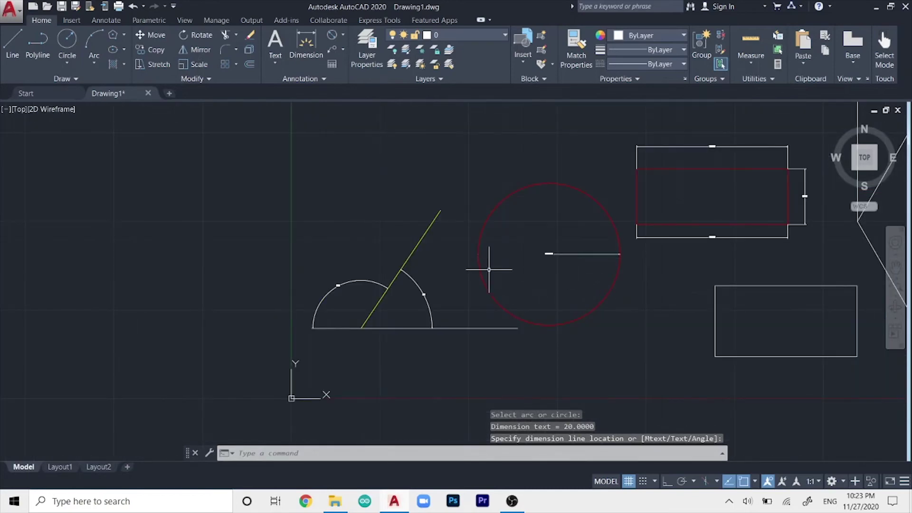
scroll(421, 183, up, 2)
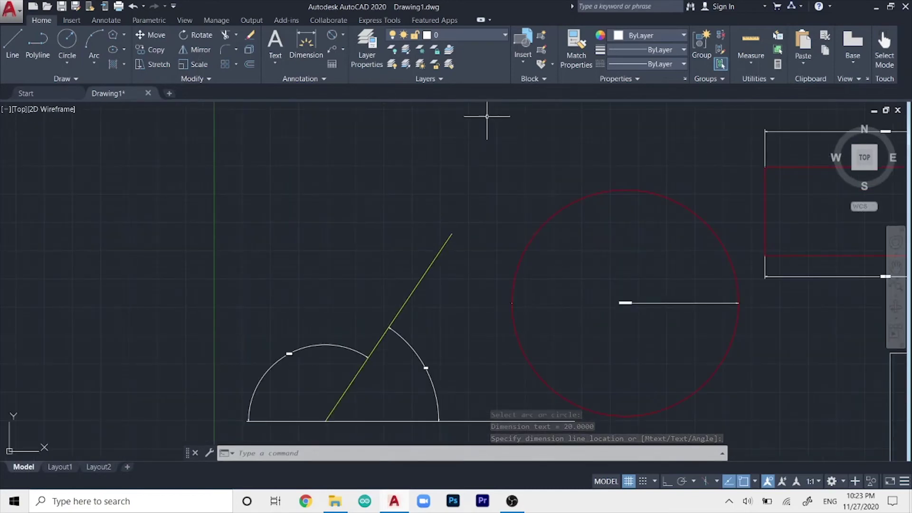
scroll(488, 119, down, 2)
scroll(483, 187, up, 2)
click(674, 232)
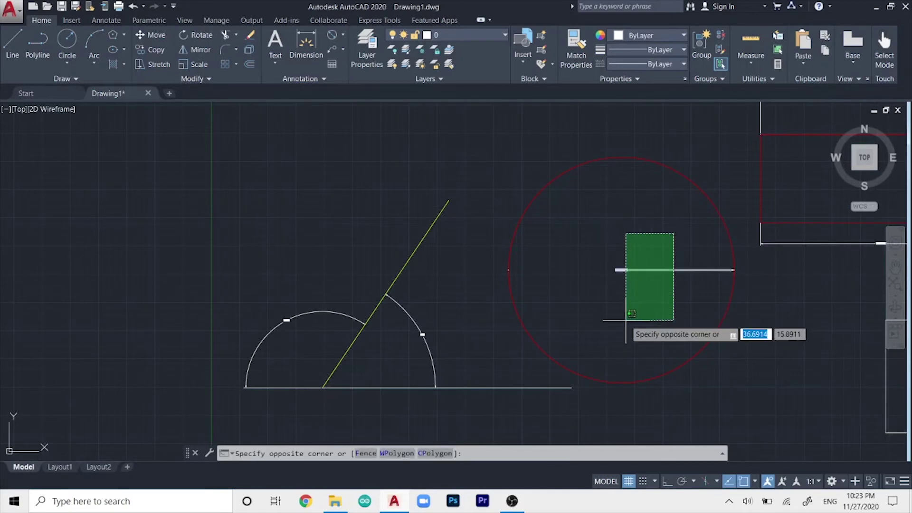
click(625, 315)
key(Delete)
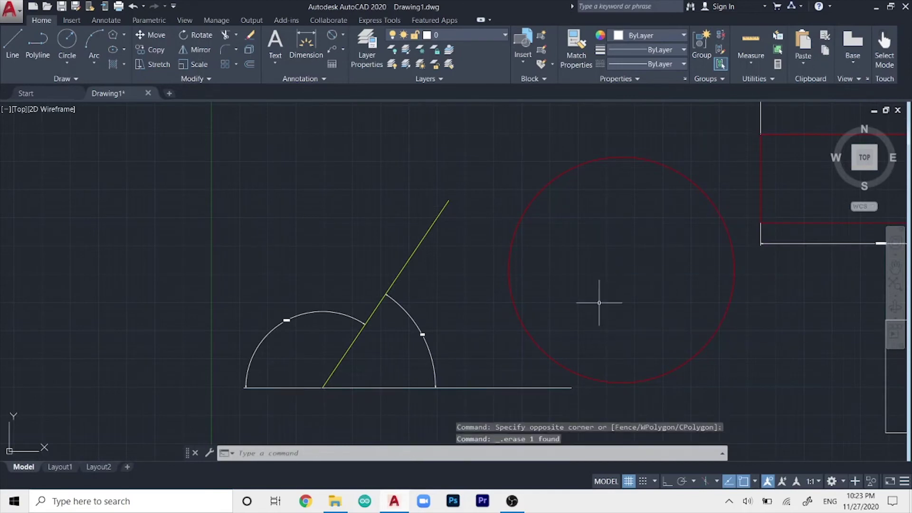
- Bring the linear dimension above the red rectangle into close view and start the DIMSTYLE command for managing dimension styles
scroll(370, 346, up, 2)
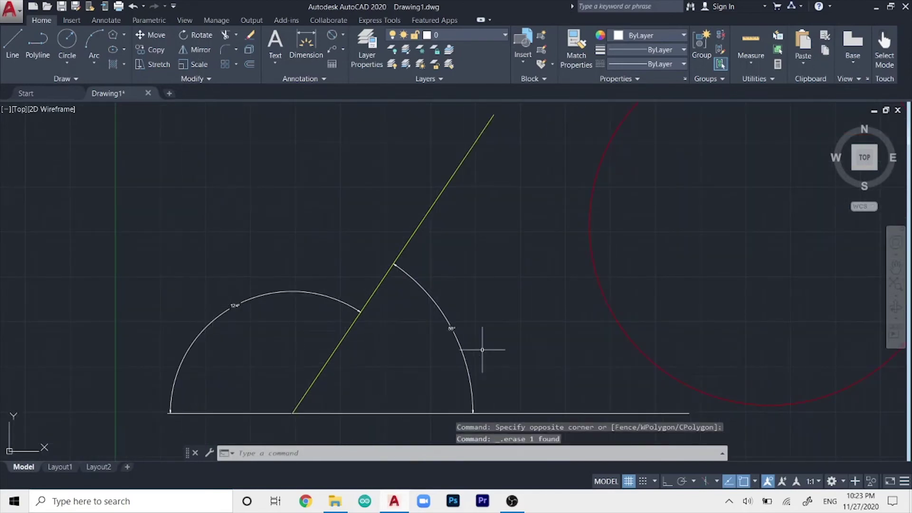
scroll(485, 317, down, 4)
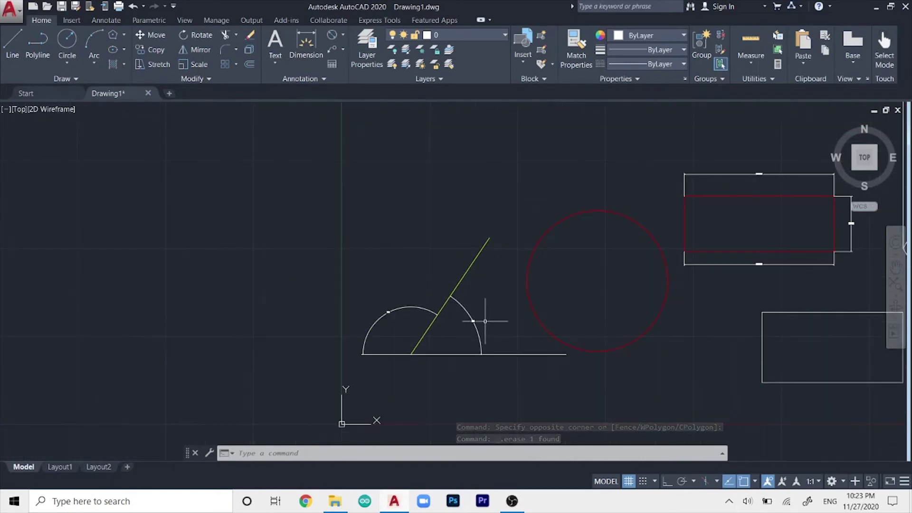
mouse_move(608, 373)
middle_down()
mouse_move(390, 363)
mouse_move(287, 378)
middle_up()
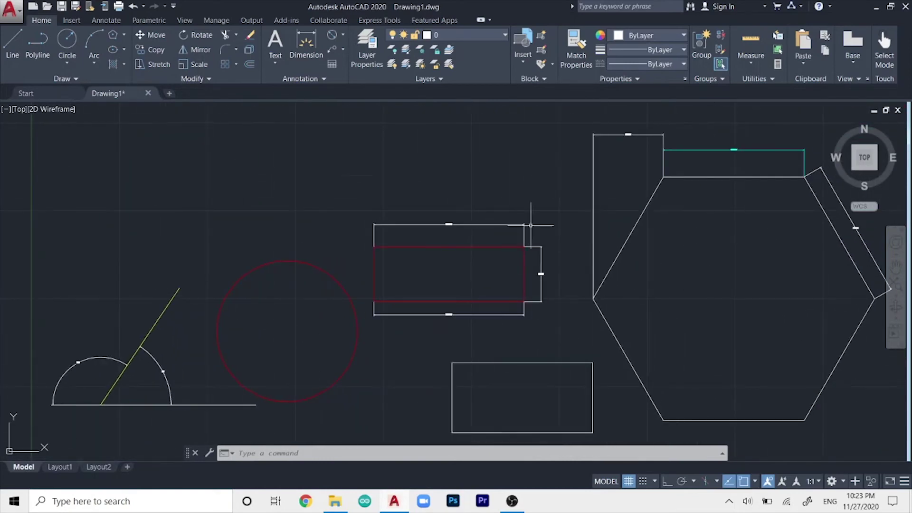
scroll(450, 197, up, 5)
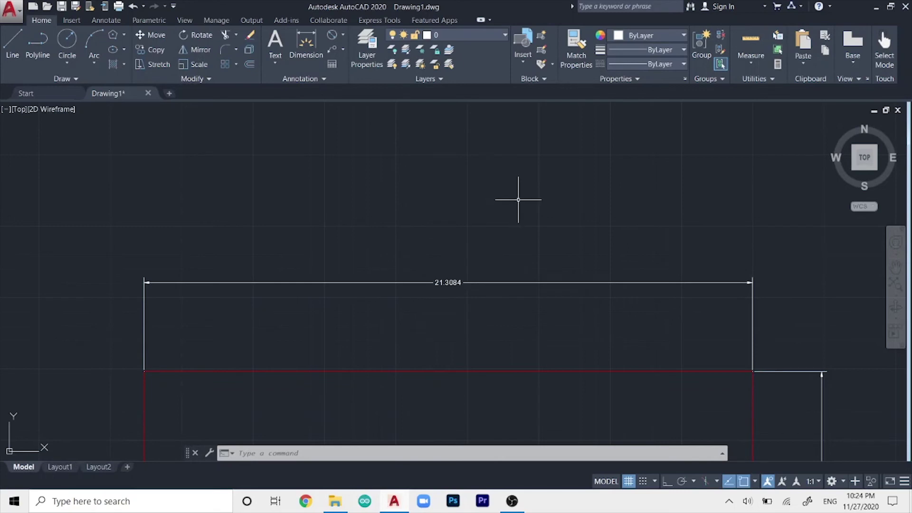
text(dimsty)
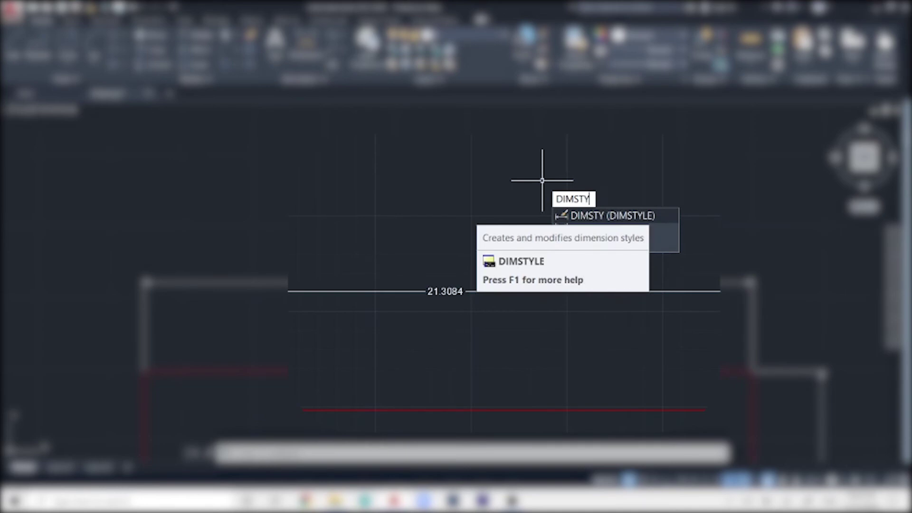
key(Return)
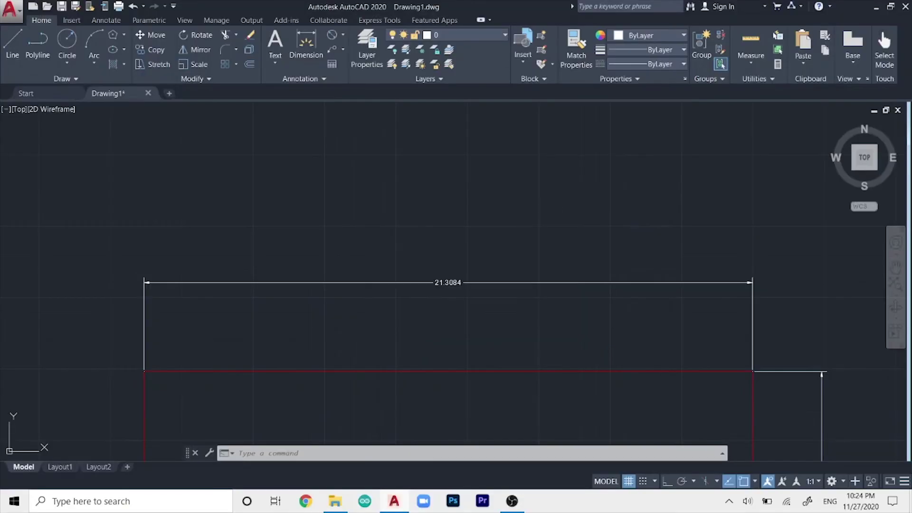
- Set the text height of the Standard dimension style to 2.5 and close the style manager
drag(490, 146, 464, 159)
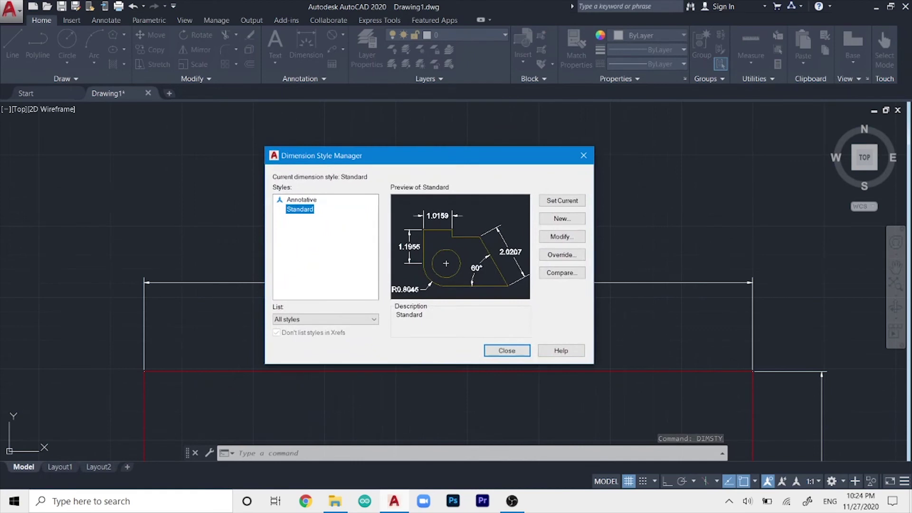
click(562, 236)
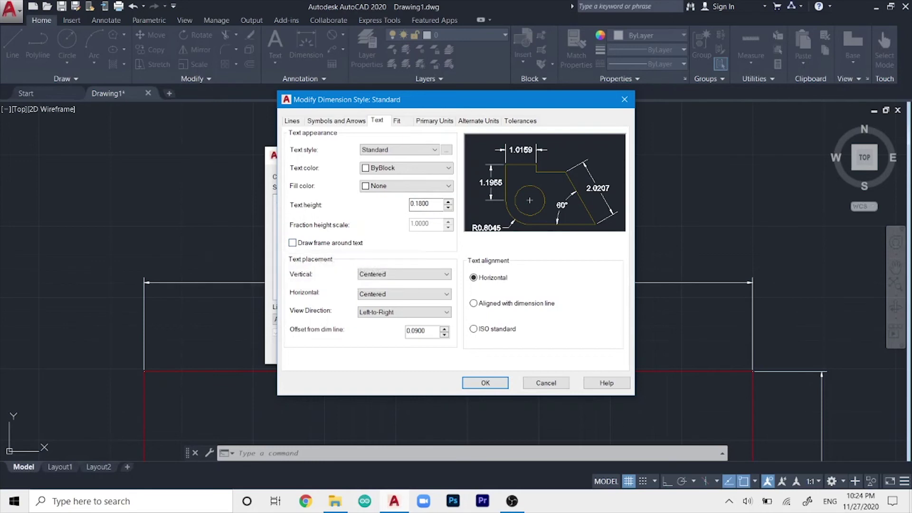
drag(433, 205, 415, 204)
key(Return)
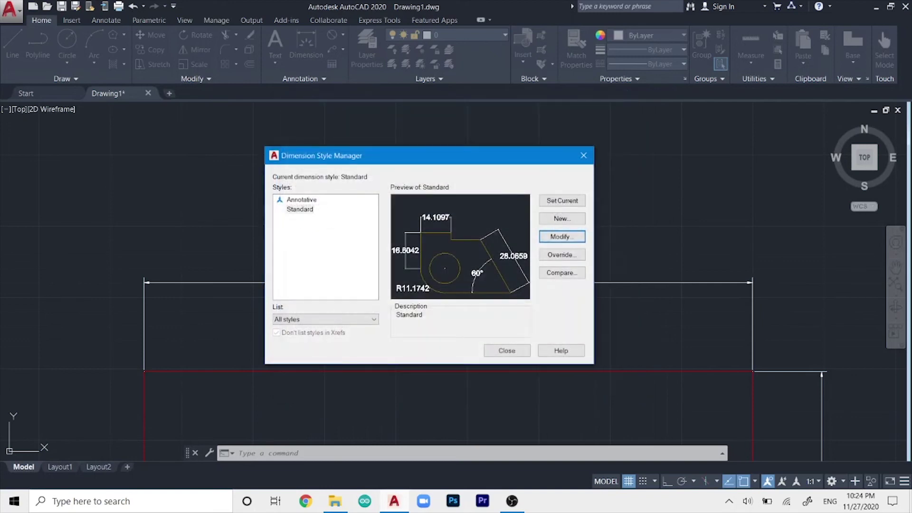
click(506, 351)
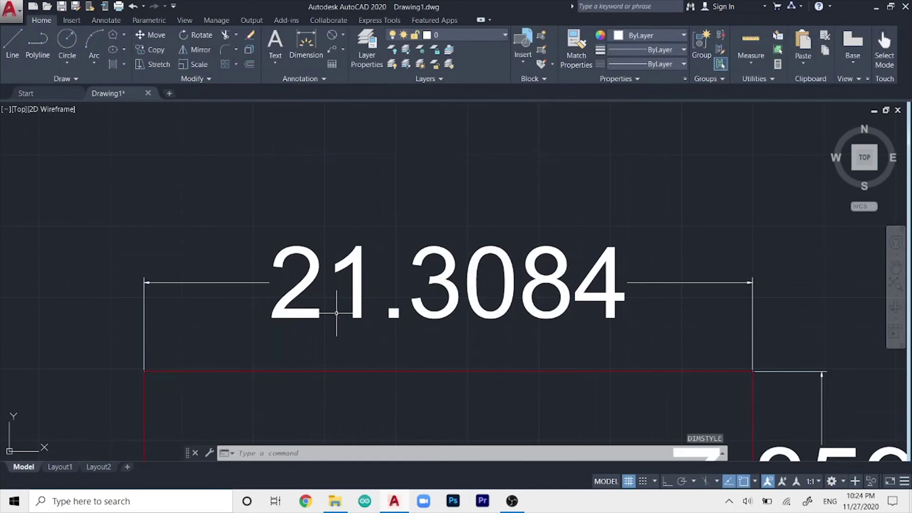
- Examine the dimension text size across the shapes and the arrowheads of the linear dimension above the red rectangle
scroll(398, 309, down, 3)
scroll(444, 363, down, 2)
middle_drag(448, 369, 445, 300)
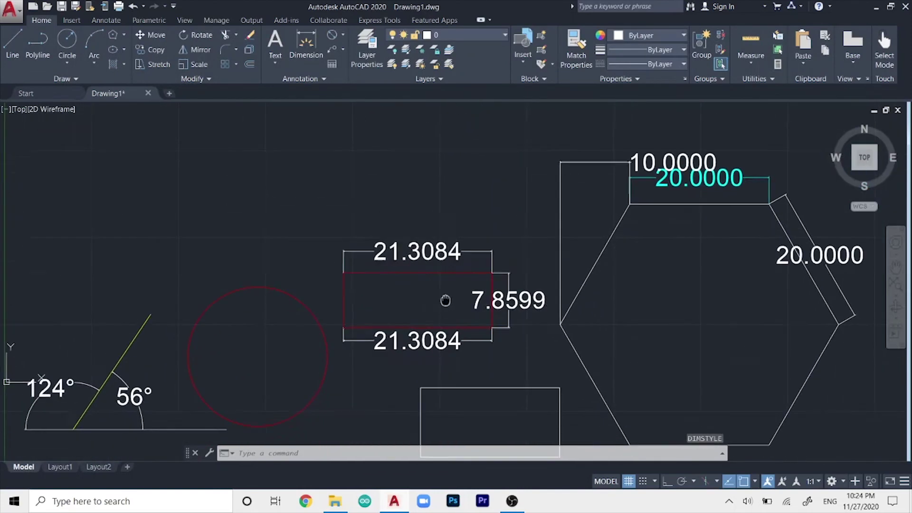
scroll(445, 300, down, 1)
scroll(445, 300, down, 1)
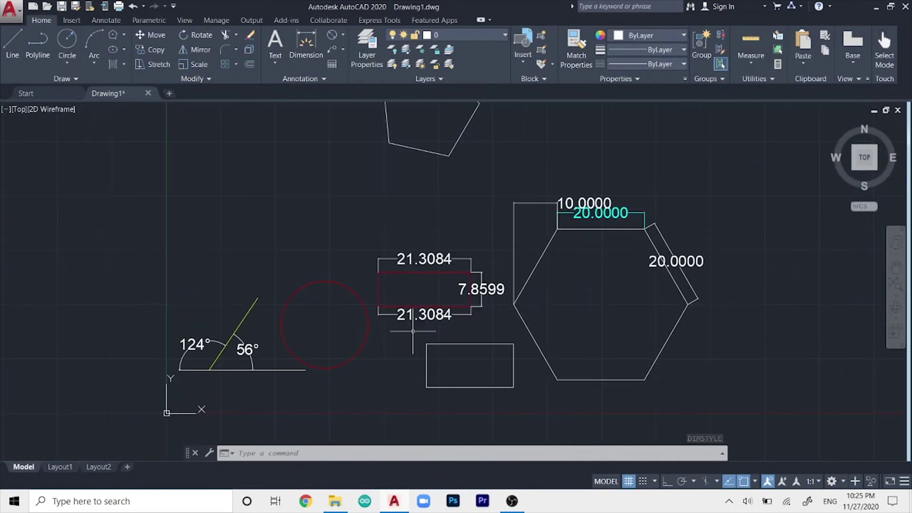
scroll(394, 349, up, 2)
middle_drag(217, 370, 237, 341)
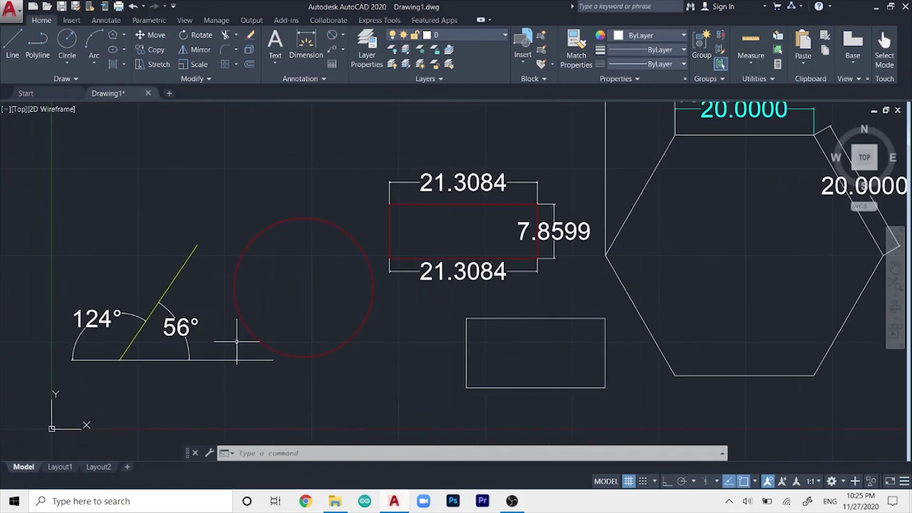
scroll(253, 279, up, 2)
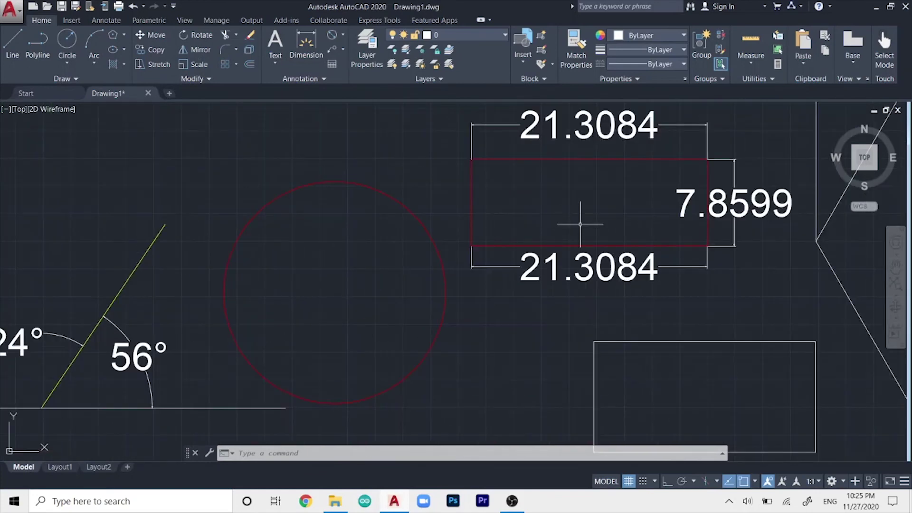
mouse_move(580, 224)
middle_down()
mouse_move(511, 246)
mouse_move(488, 313)
middle_up()
scroll(398, 210, up, 8)
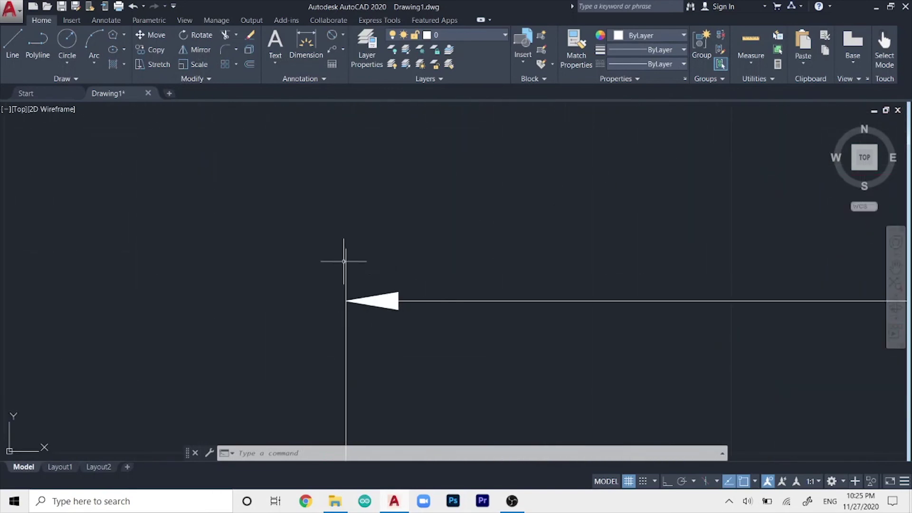
scroll(359, 319, down, 4)
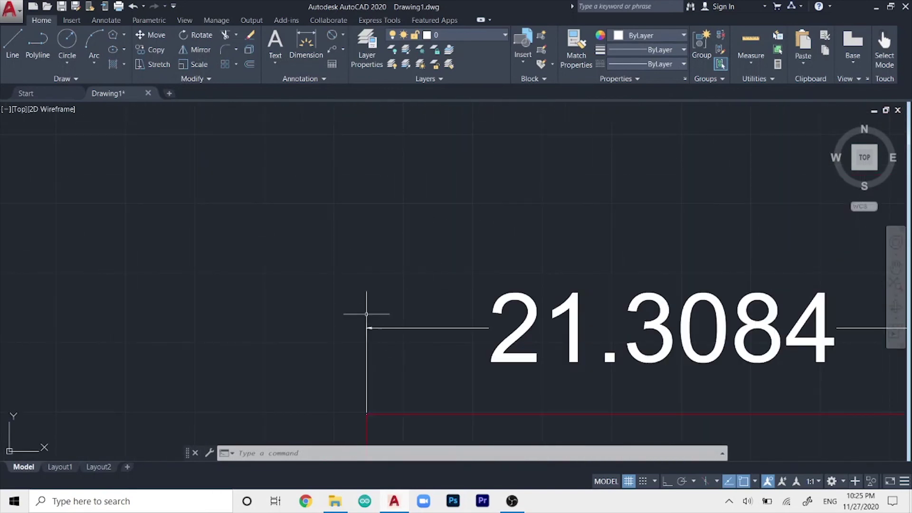
scroll(673, 395, down, 1)
mouse_move(729, 402)
middle_down()
mouse_move(619, 379)
mouse_move(511, 296)
middle_up()
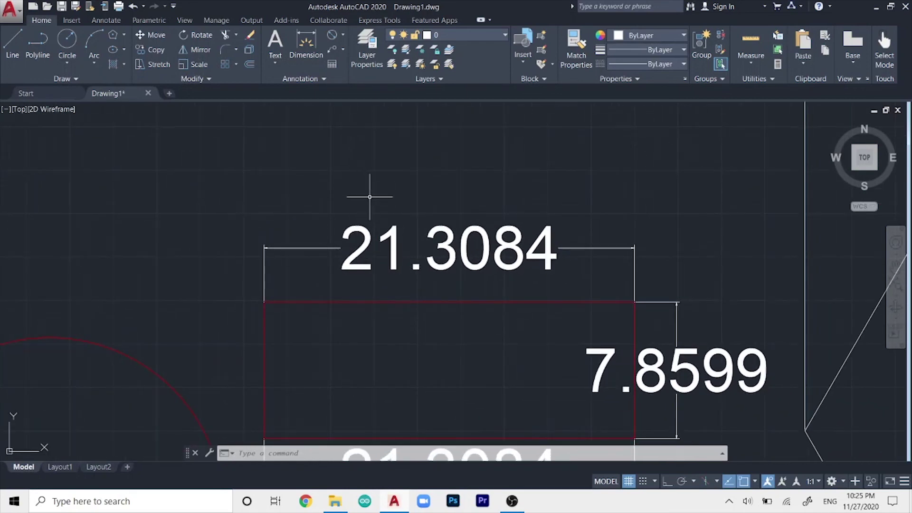
- Reopen the dimension style settings with DIMSTYLE and set the Standard style's arrow size to 1
text(d)
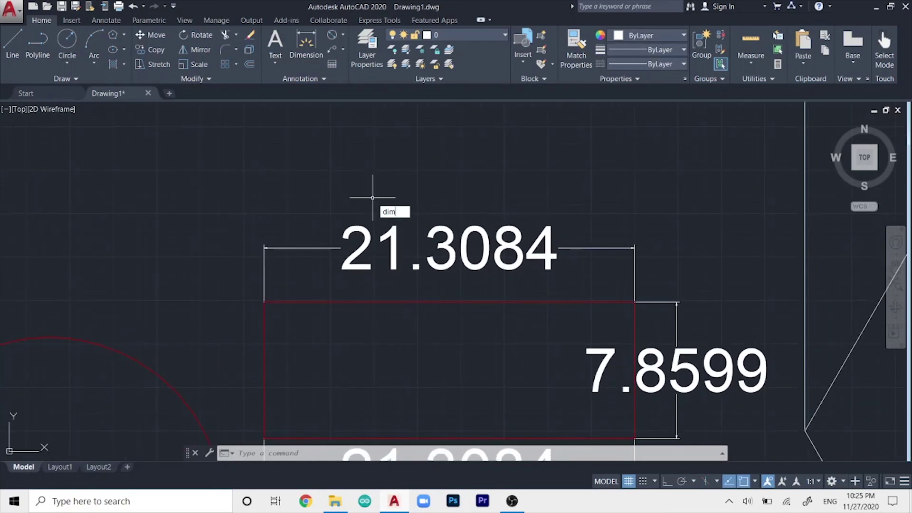
text(im)
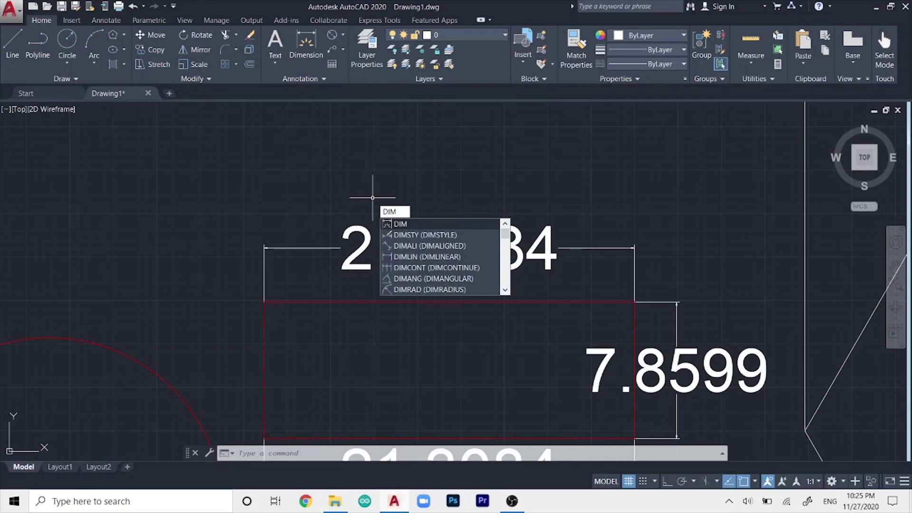
key(Down)
key(Return)
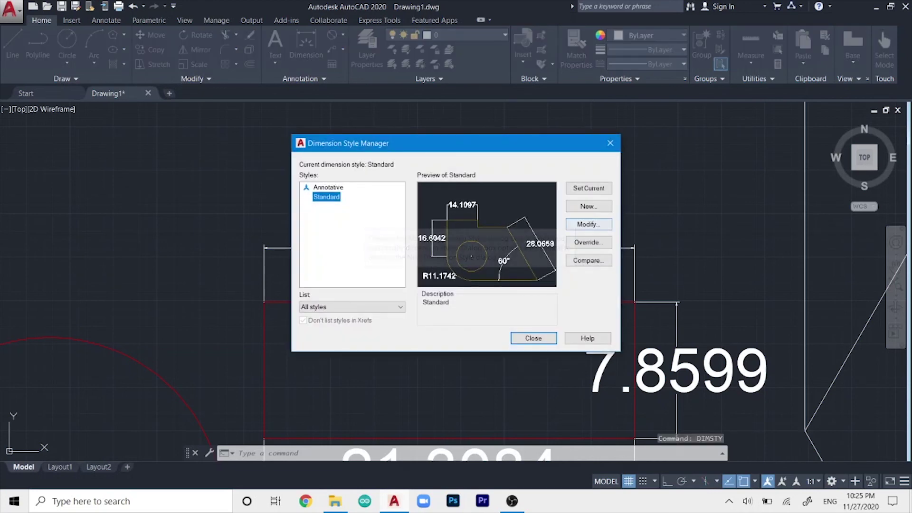
click(589, 225)
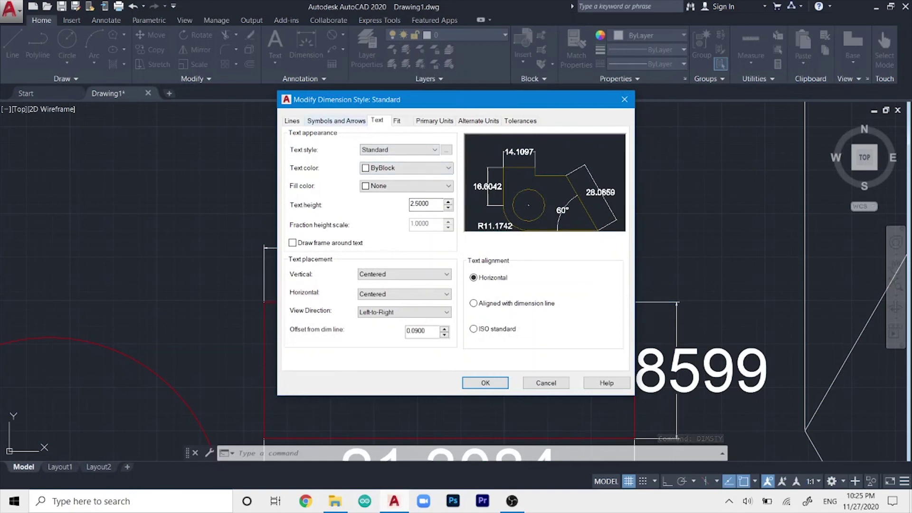
click(337, 121)
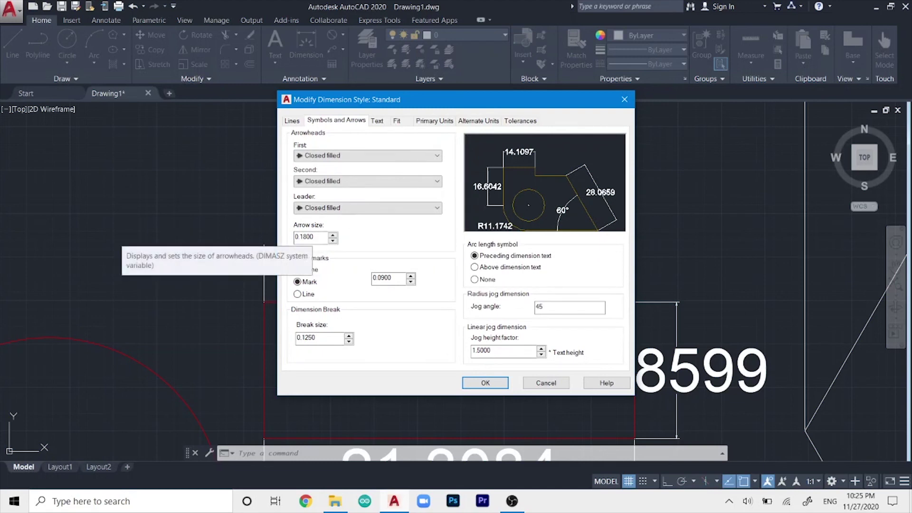
double_click(310, 236)
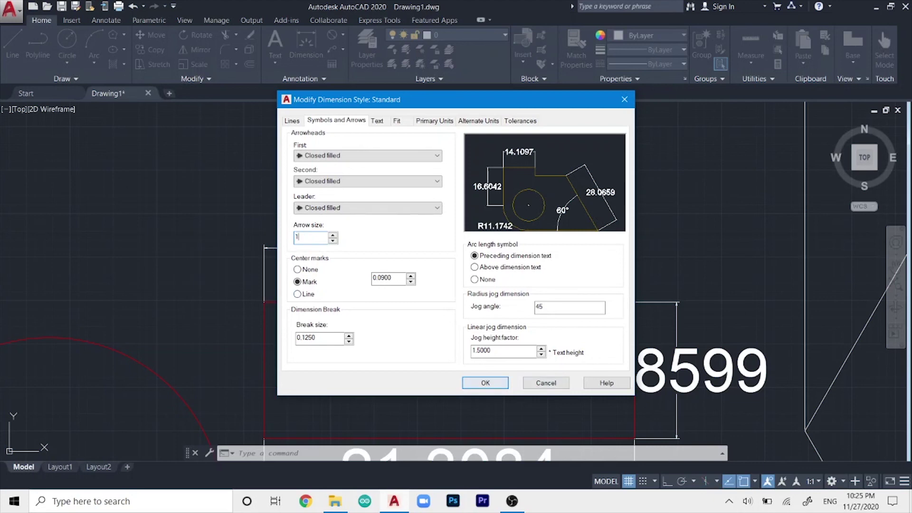
key(Return)
click(533, 338)
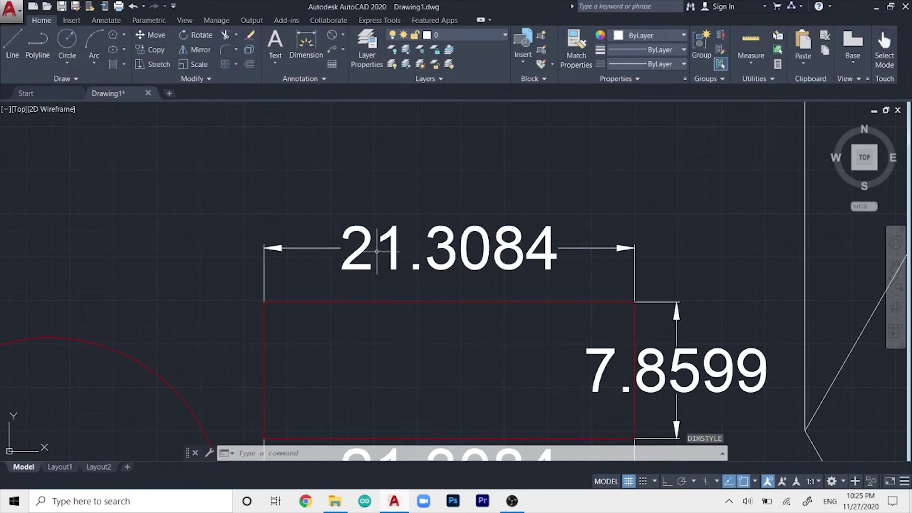
scroll(377, 252, down, 4)
middle_drag(422, 346, 530, 236)
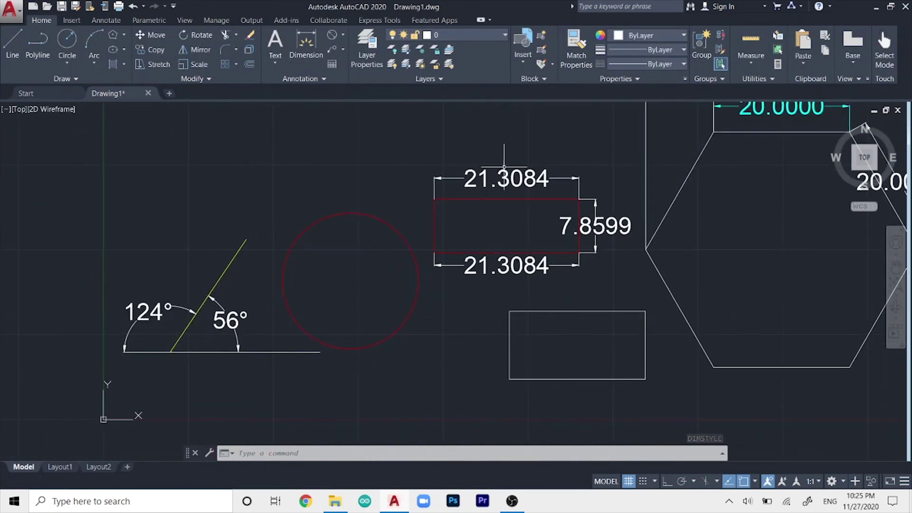
scroll(509, 176, up, 2)
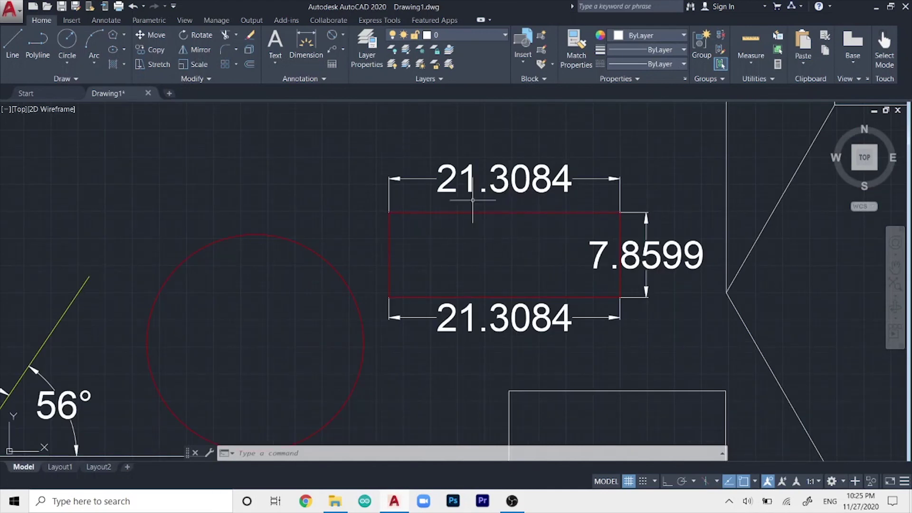
scroll(499, 227, down, 3)
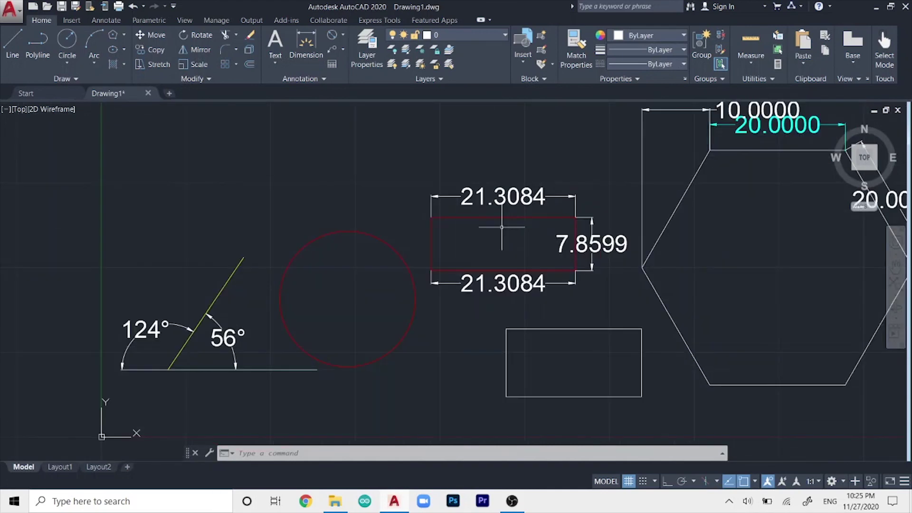
middle_drag(649, 231, 615, 274)
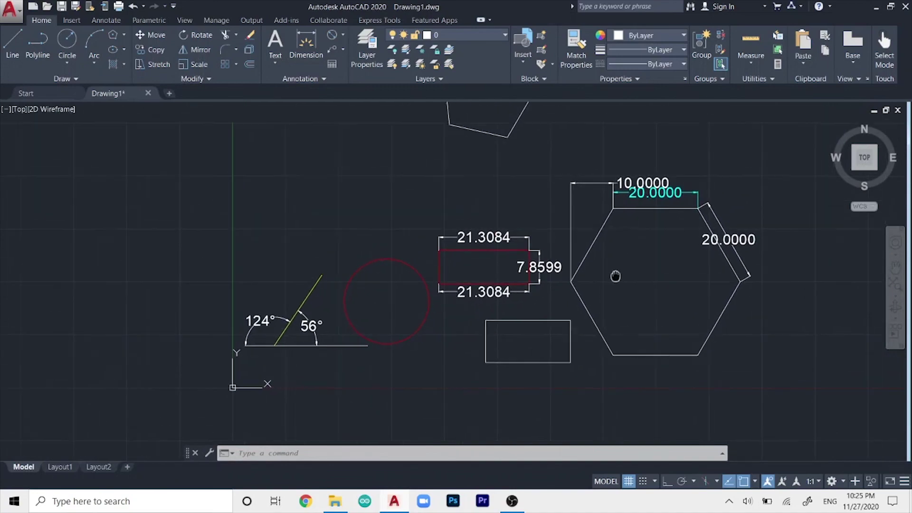